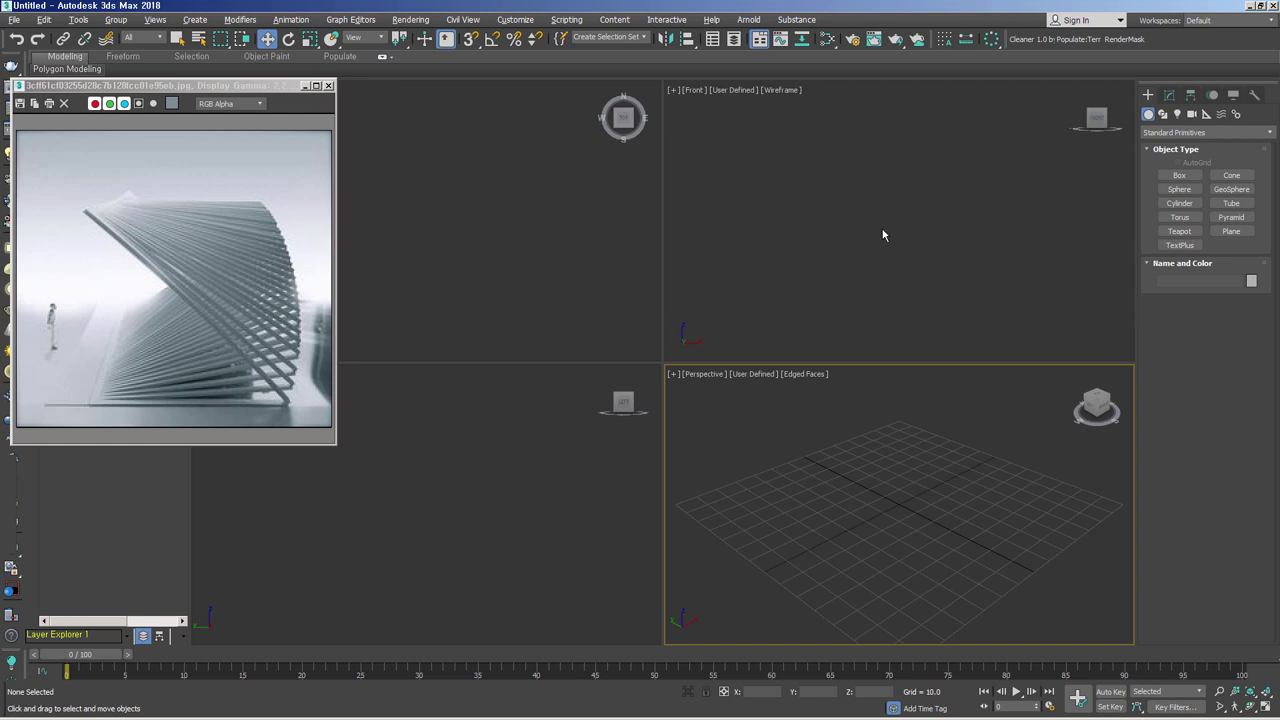
# Step: Draw a plane about 738 by 439 units in the Top viewport
pyautogui.click(1231, 231)
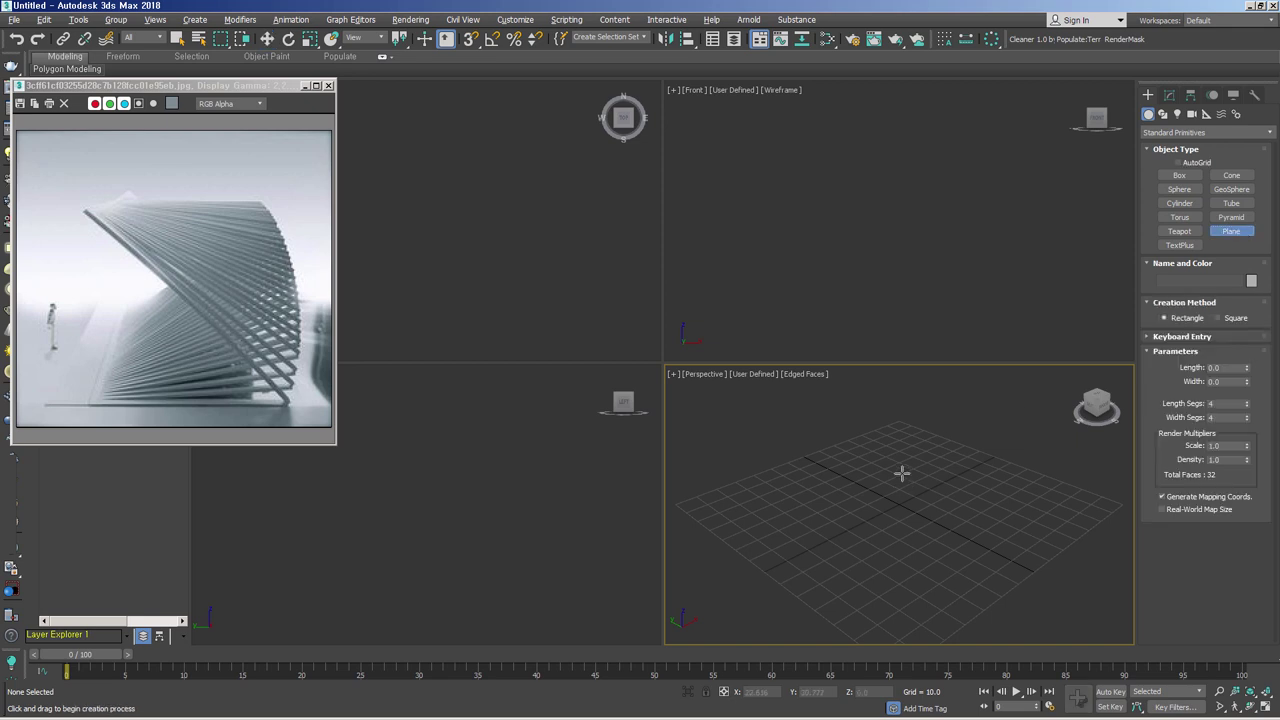
pyautogui.press('t')
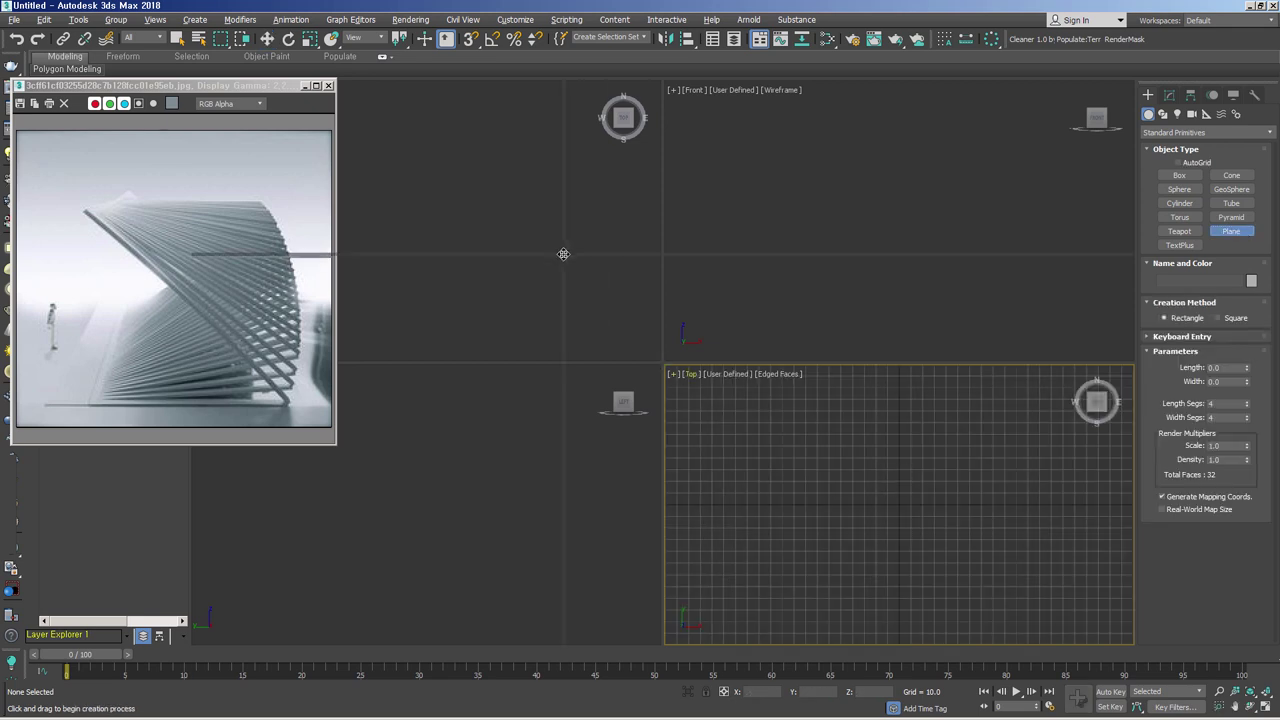
pyautogui.moveTo(662, 365); pyautogui.dragTo(531, 208)
pyautogui.scroll(-3, 810, 370)
pyautogui.moveTo(731, 257)
pyautogui.mouseDown()
pyautogui.moveTo(979, 627)
pyautogui.moveTo(979, 649)
pyautogui.mouseUp()
pyautogui.moveTo(953, 533)
pyautogui.mouseDown(button='middle')
pyautogui.moveTo(938, 482)
pyautogui.moveTo(940, 510)
pyautogui.mouseUp(button='middle')
# Step: Give the plane 80 length segments and 1 width segment
pyautogui.rightClick(1248, 419)
pyautogui.rightClick(1246, 405)
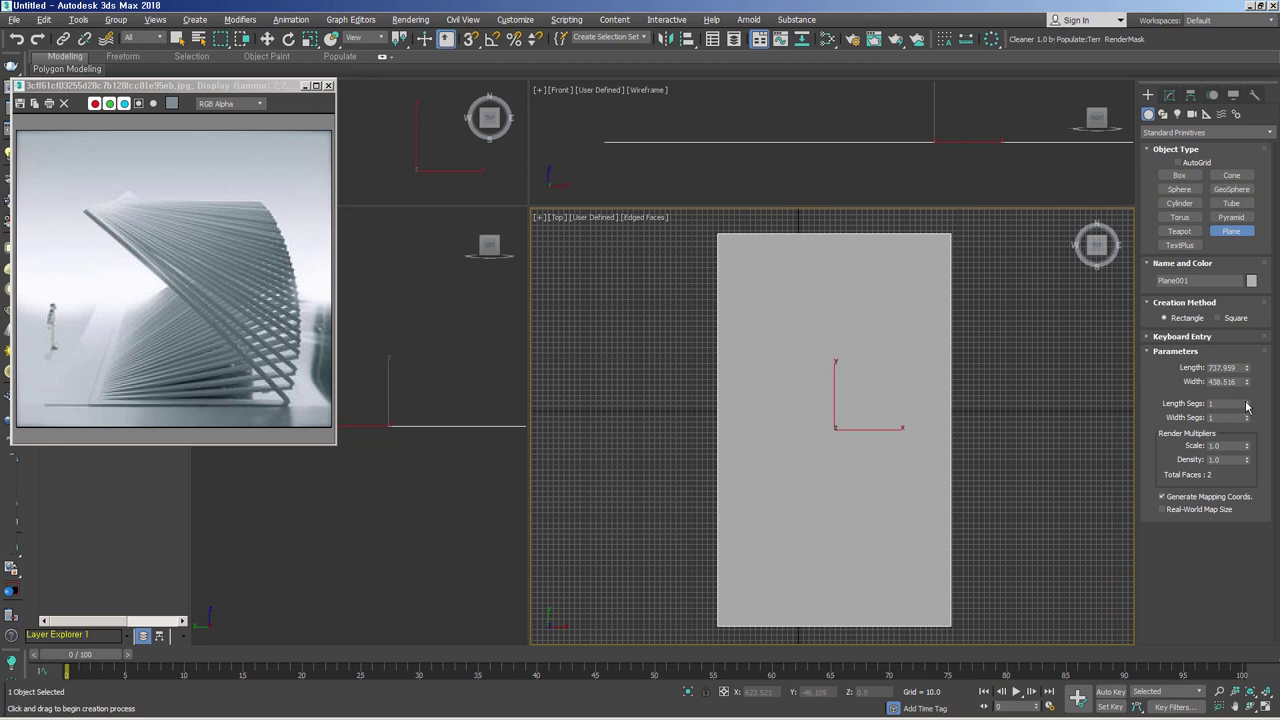
pyautogui.moveTo(1248, 407)
pyautogui.mouseDown()
pyautogui.moveTo(1222, 433)
pyautogui.moveTo(1193, 423)
pyautogui.mouseUp()
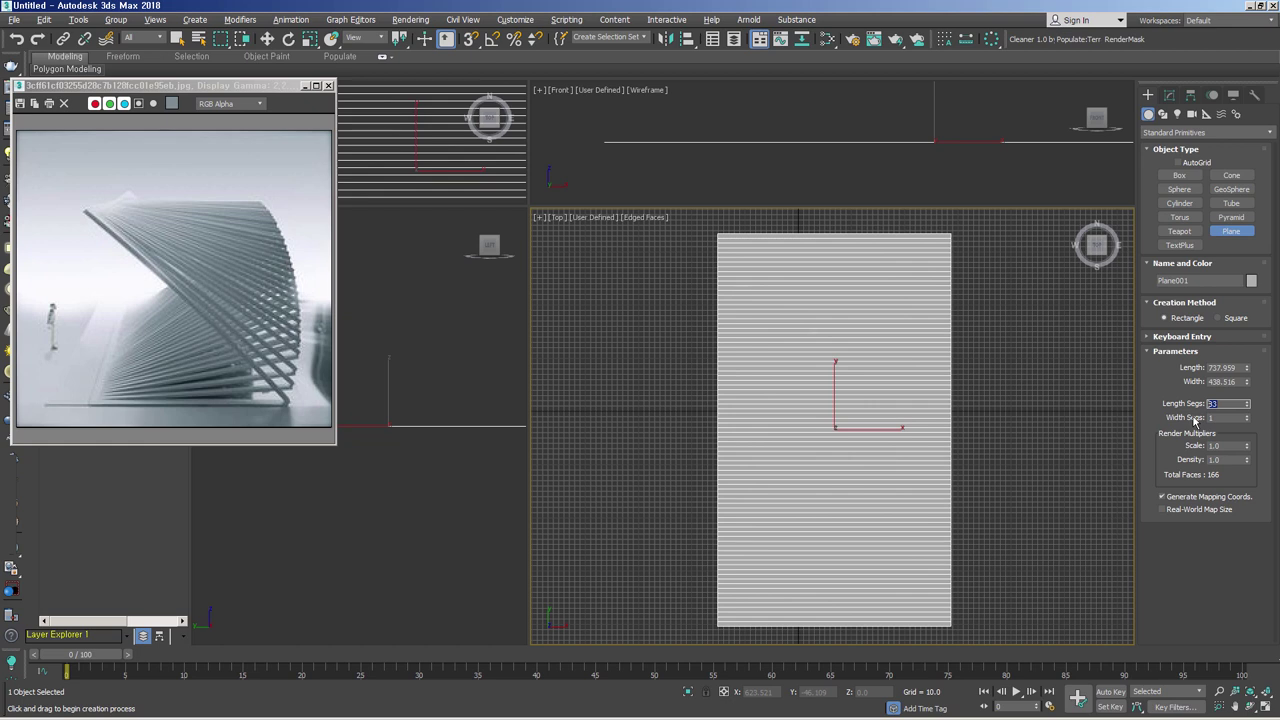
pyautogui.write('80')
pyautogui.press('Return')
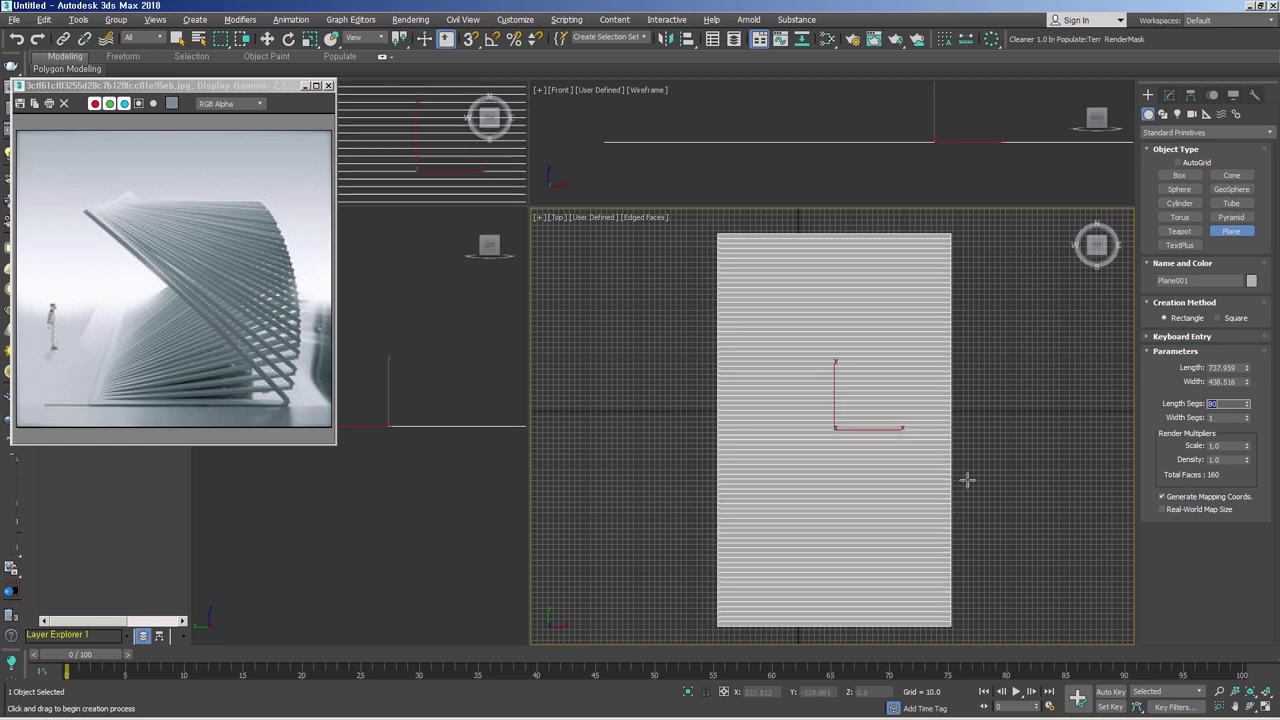
pyautogui.scroll(-2, 963, 517)
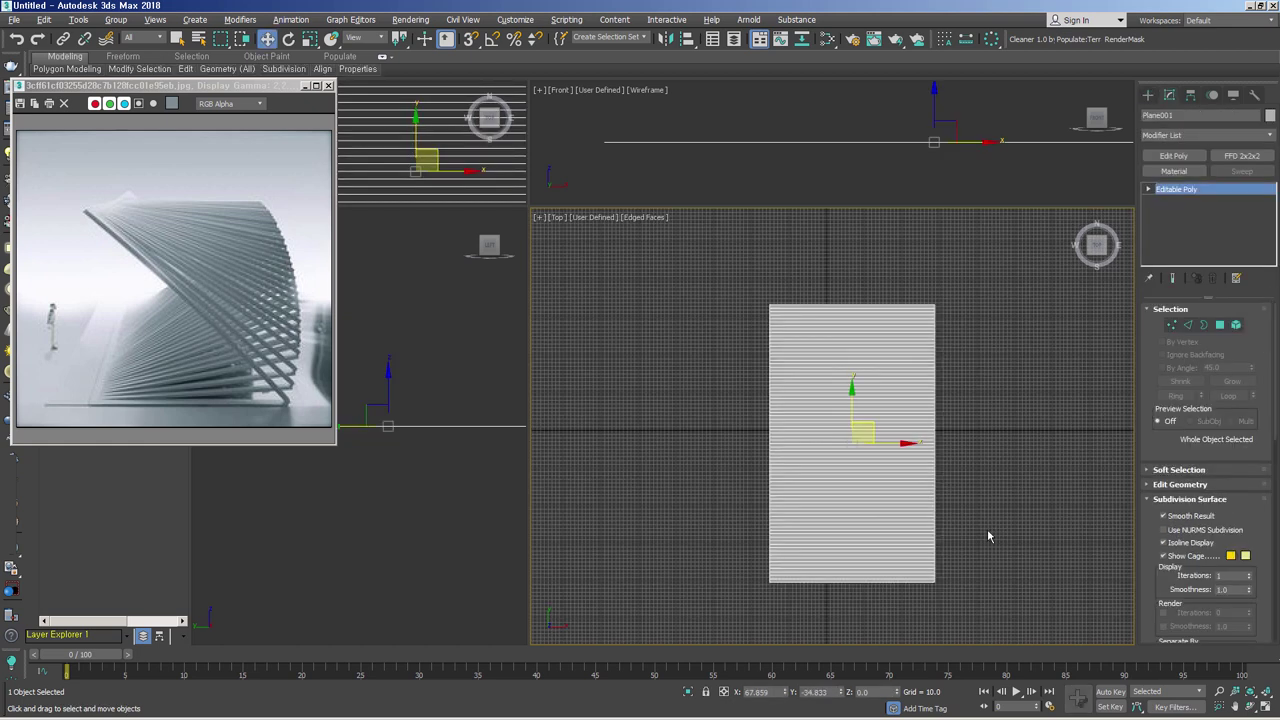
# Step: At Edge level, pull the plane's right border edge diagonally upward into an angled second panel
pyautogui.keyDown('alt'); pyautogui.moveTo(990, 546); pyautogui.dragTo(993, 462, button='middle'); pyautogui.keyUp('alt')
pyautogui.click(1148, 189)
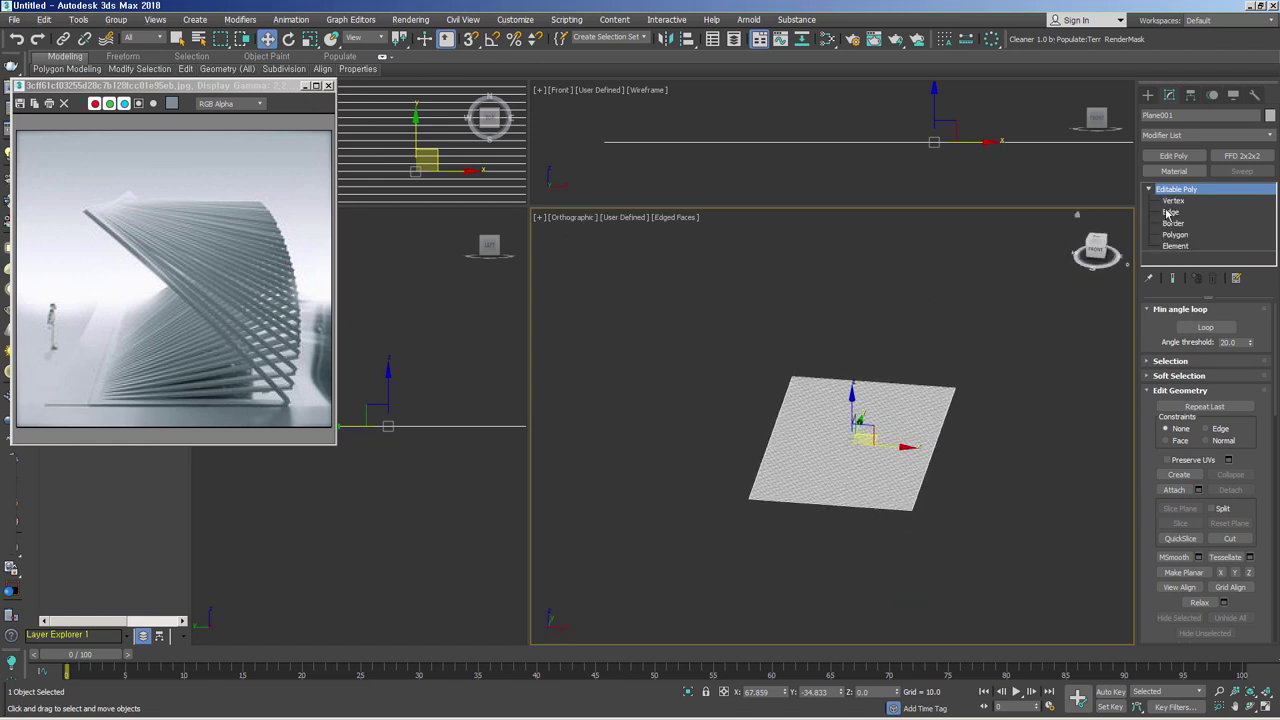
pyautogui.click(1172, 213)
pyautogui.click(768, 440)
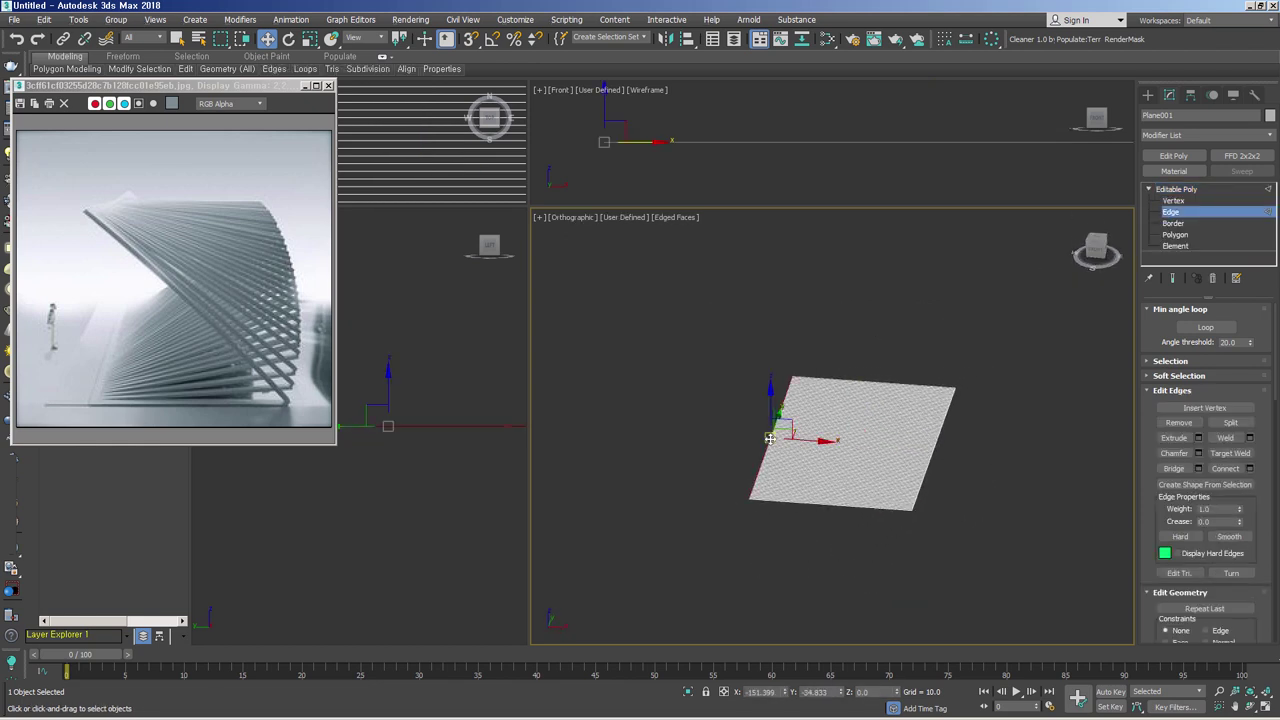
pyautogui.moveTo(811, 444); pyautogui.dragTo(781, 437)
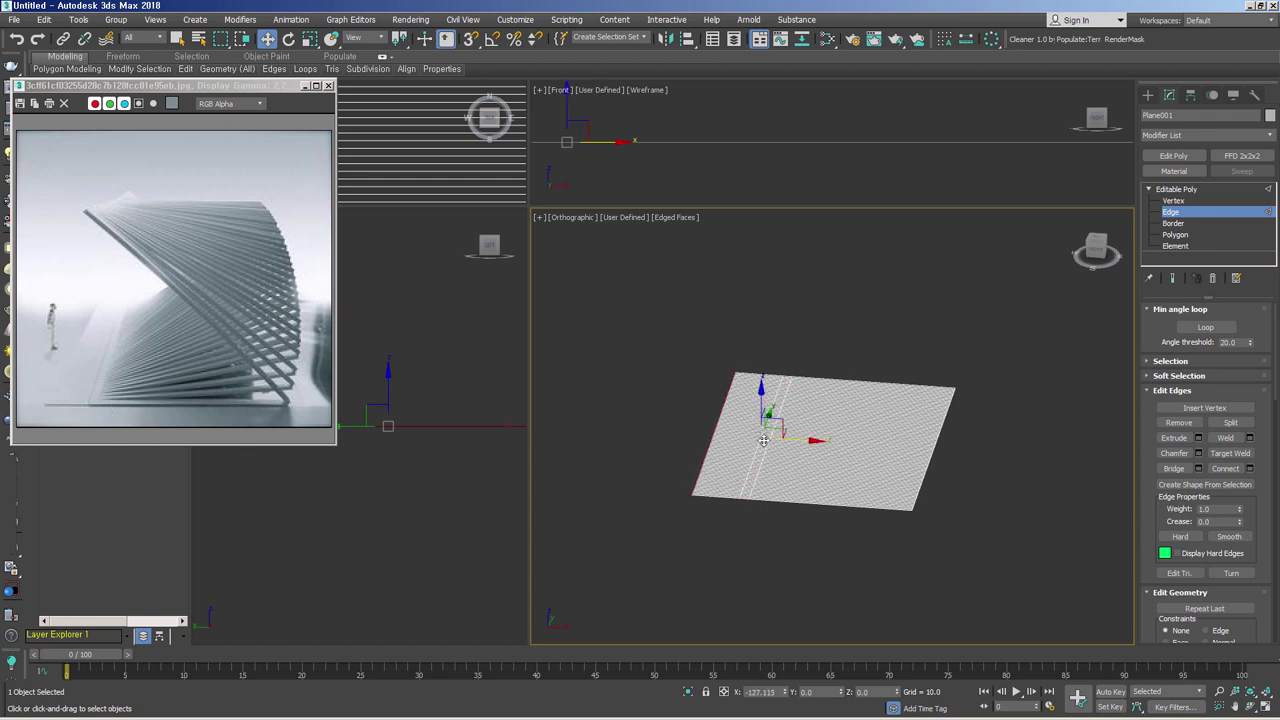
pyautogui.click(934, 448)
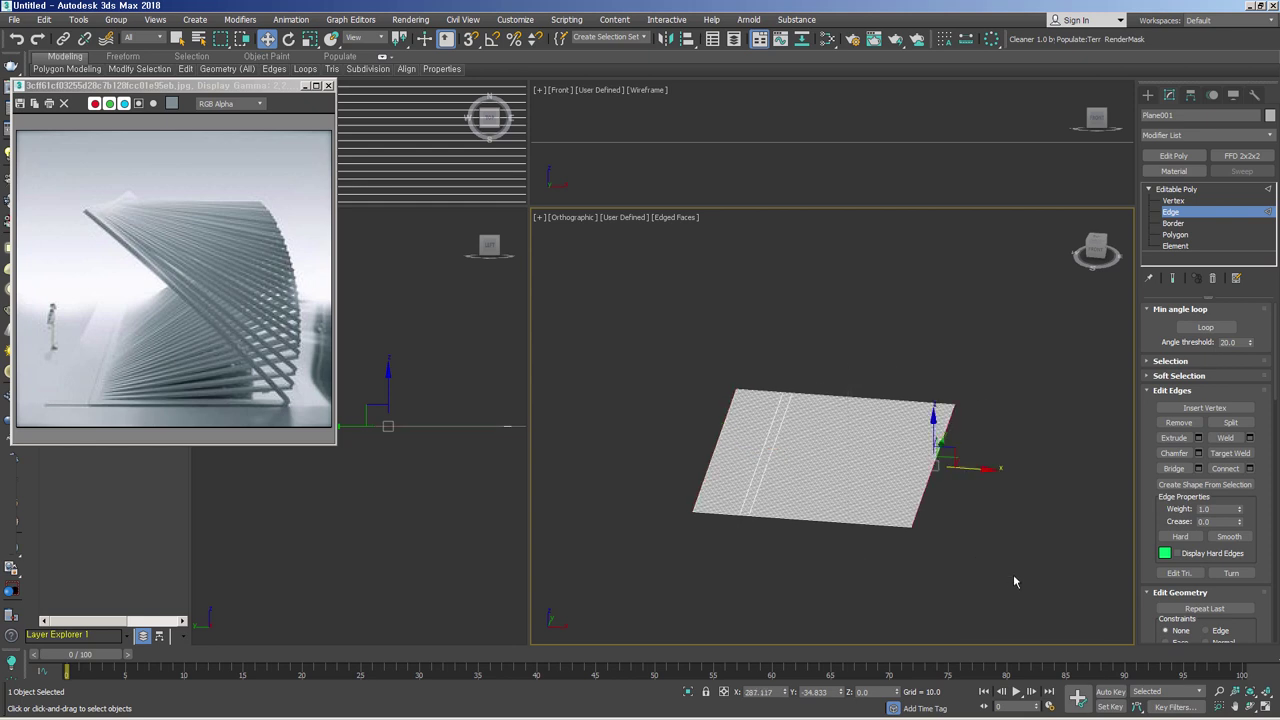
pyautogui.keyDown('alt'); pyautogui.moveTo(1013, 574); pyautogui.dragTo(1008, 547, button='middle'); pyautogui.keyUp('alt')
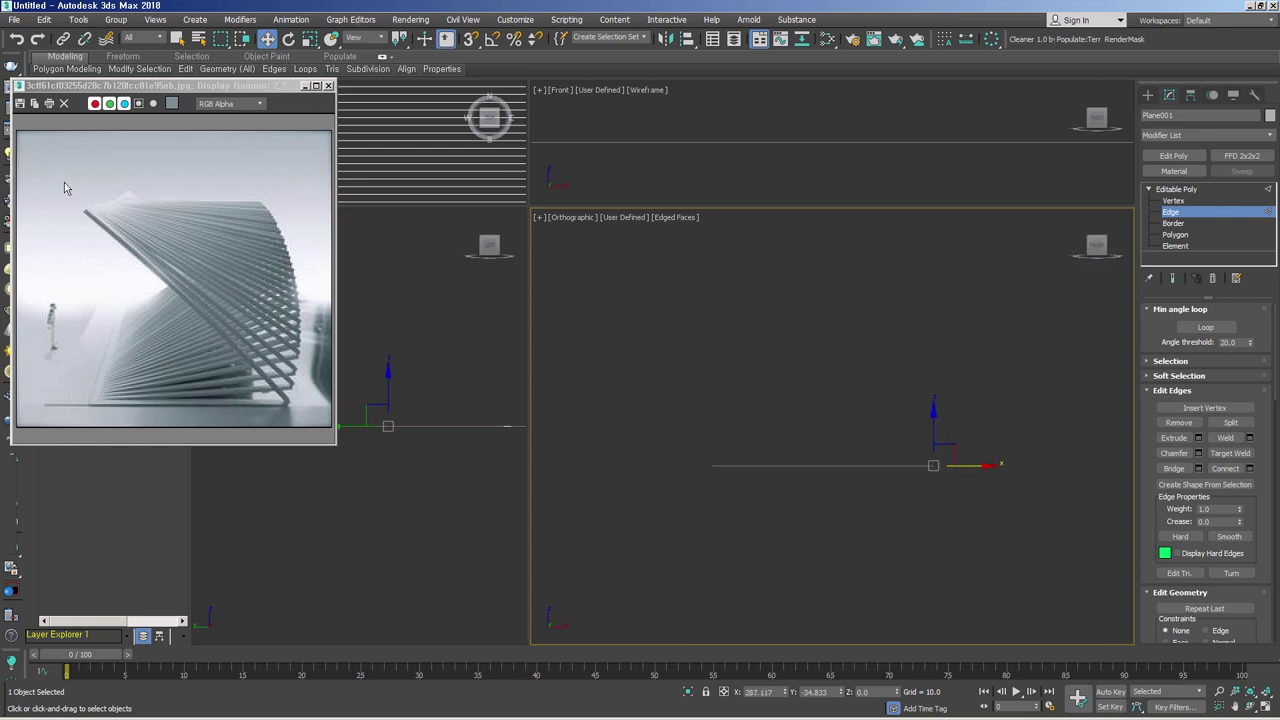
pyautogui.keyDown('shift'); pyautogui.moveTo(943, 455); pyautogui.dragTo(759, 270); pyautogui.keyUp('shift')
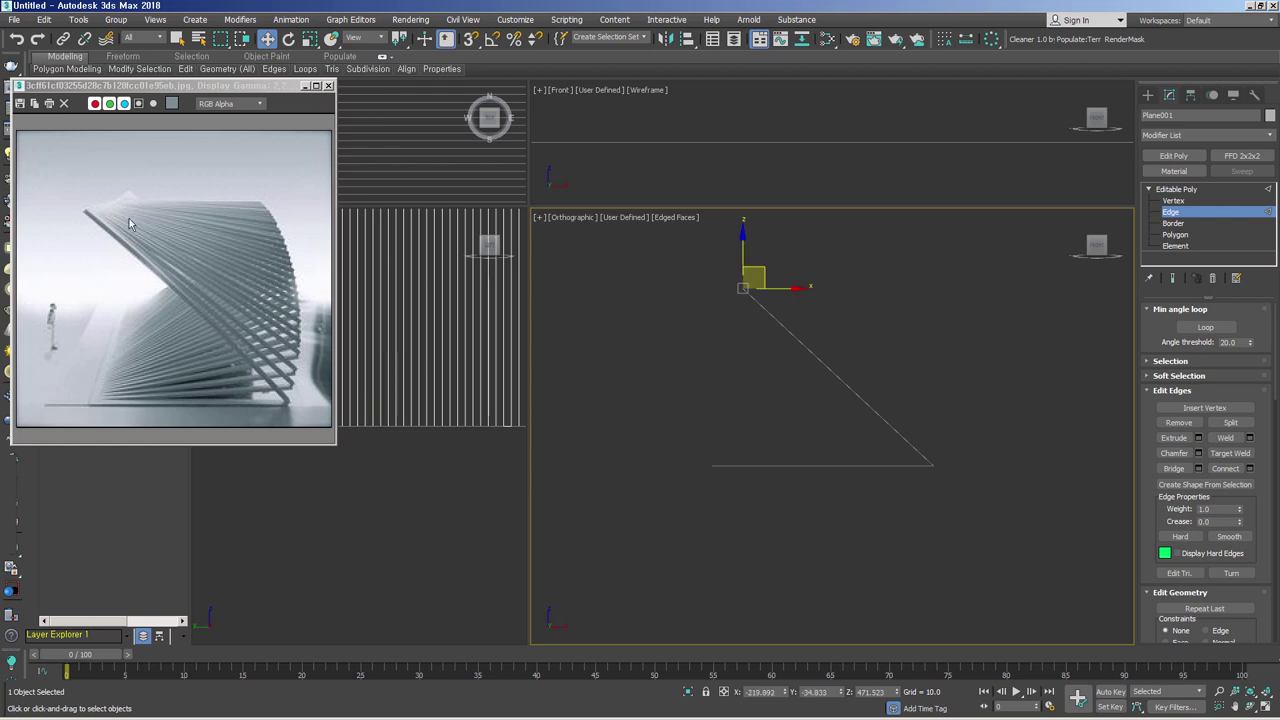
pyautogui.moveTo(938, 437)
pyautogui.keyDown('alt'); pyautogui.mouseDown(button='middle')
pyautogui.moveTo(845, 492)
pyautogui.moveTo(903, 491)
pyautogui.moveTo(872, 475)
pyautogui.moveTo(890, 507)
pyautogui.mouseUp(button='middle'); pyautogui.keyUp('alt')
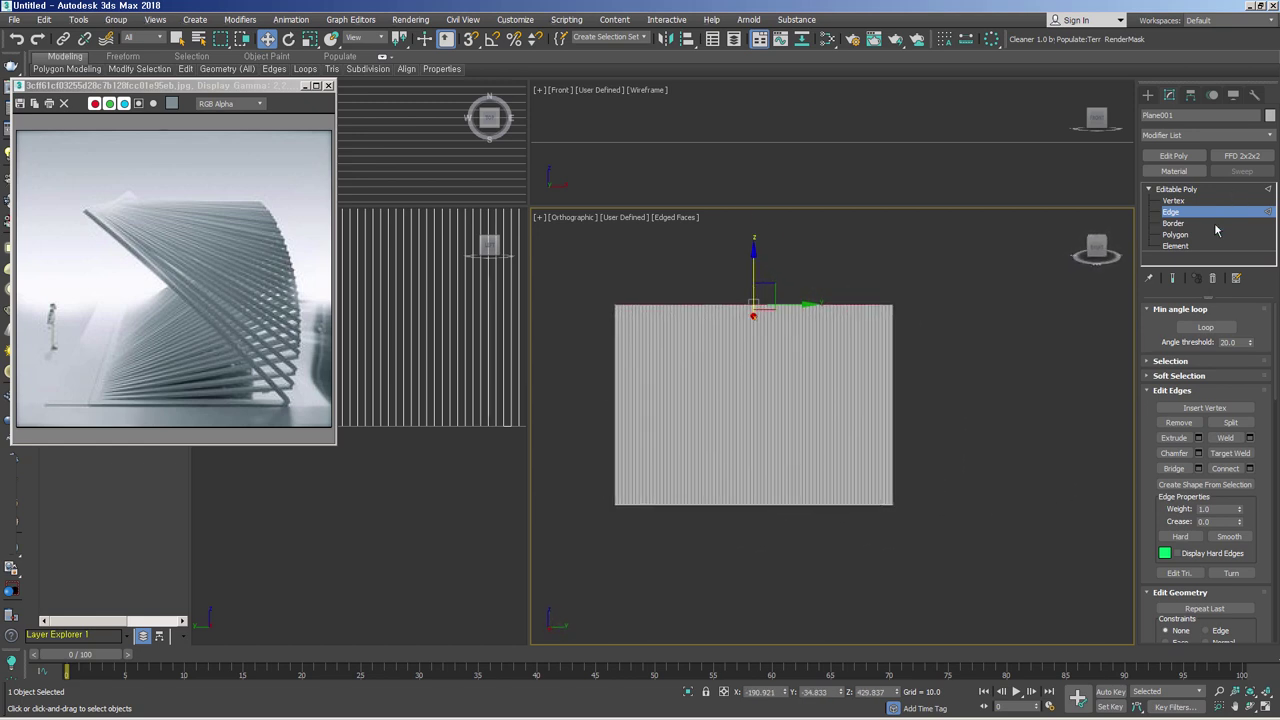
pyautogui.moveTo(815, 400)
pyautogui.keyDown('alt'); pyautogui.mouseDown(button='middle')
pyautogui.moveTo(901, 413)
pyautogui.moveTo(840, 397)
pyautogui.mouseUp(button='middle'); pyautogui.keyUp('alt')
# Step: Return to object level and scale the folded plane longer along Y
pyautogui.press('2')
pyautogui.rightClick(800, 375)
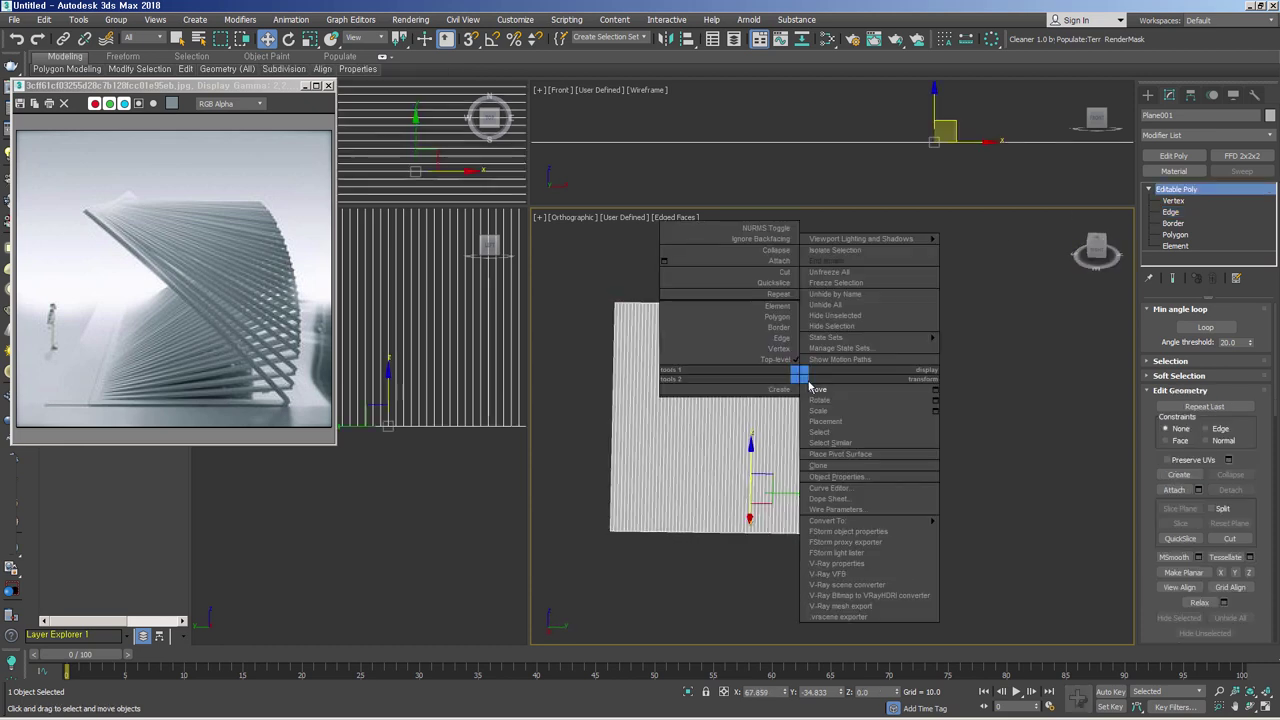
pyautogui.click(838, 414)
pyautogui.moveTo(805, 501); pyautogui.dragTo(842, 497)
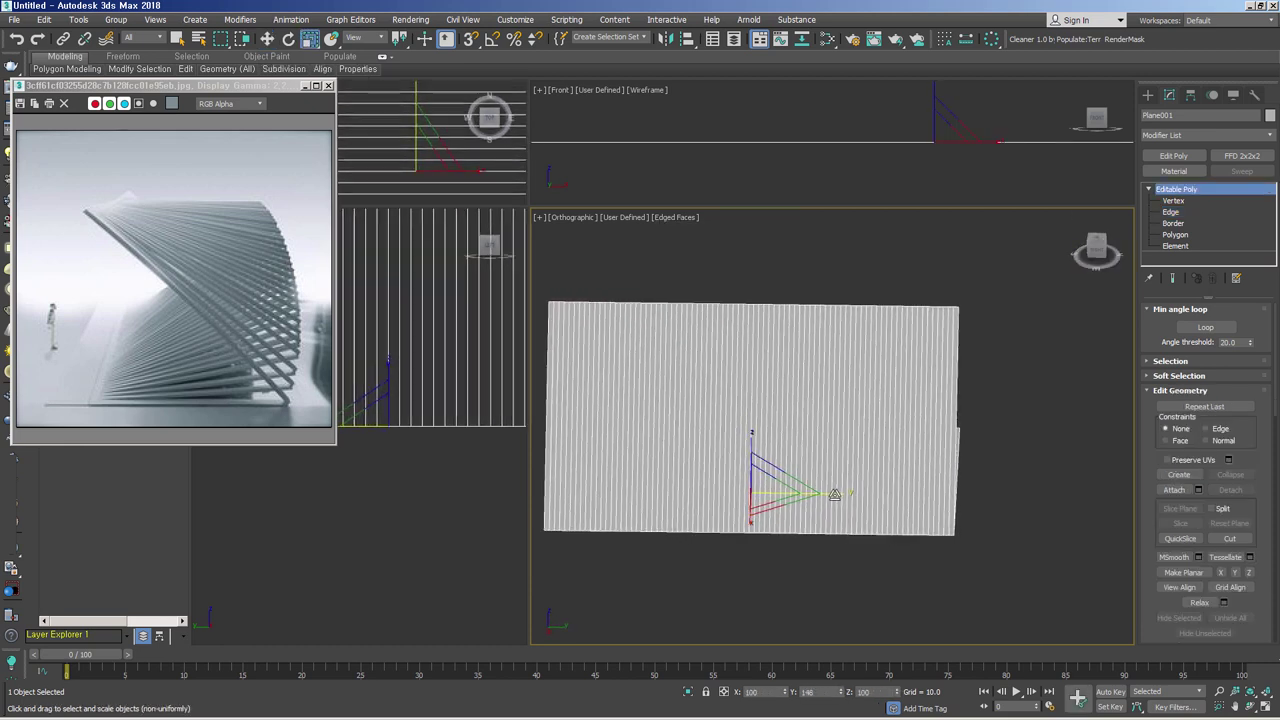
# Step: Orbit around the stretched folded plane to inspect it from several angles
pyautogui.moveTo(877, 486)
pyautogui.keyDown('alt'); pyautogui.mouseDown(button='middle')
pyautogui.moveTo(871, 523)
pyautogui.moveTo(887, 516)
pyautogui.moveTo(903, 534)
pyautogui.mouseUp(button='middle'); pyautogui.keyUp('alt')
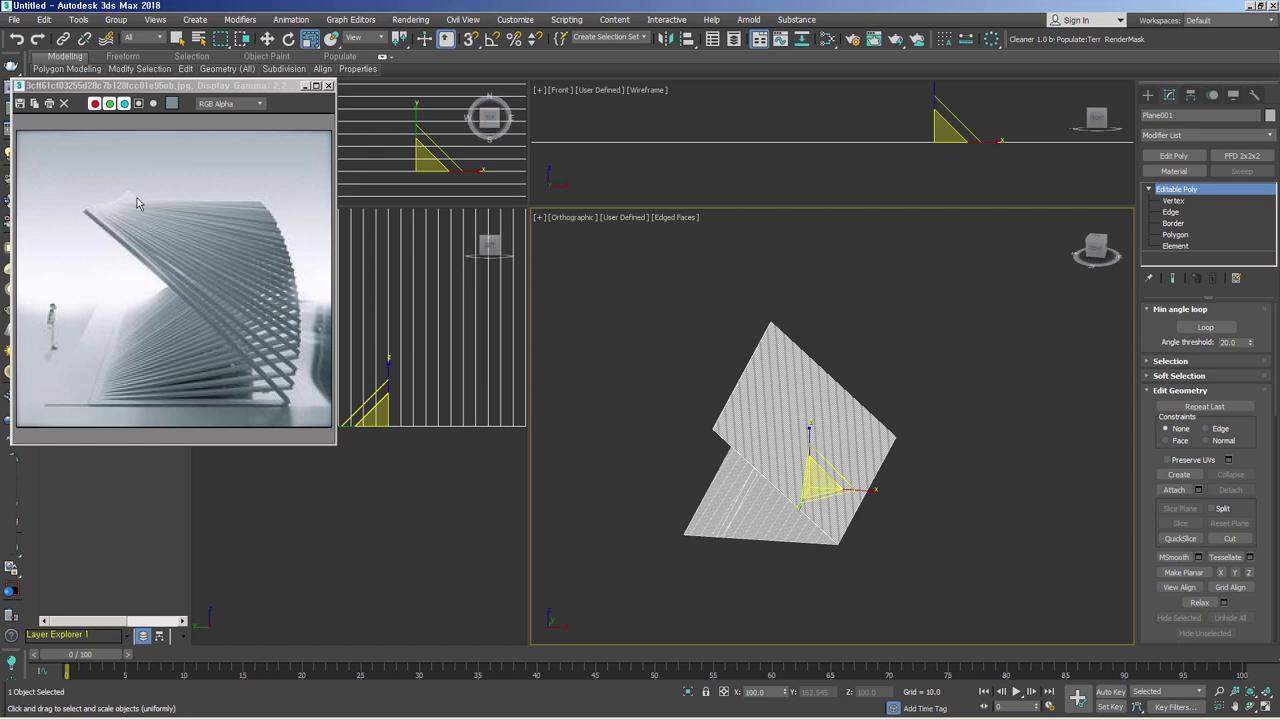
pyautogui.moveTo(860, 470)
pyautogui.keyDown('alt'); pyautogui.mouseDown(button='middle')
pyautogui.moveTo(887, 444)
pyautogui.moveTo(871, 452)
pyautogui.mouseUp(button='middle'); pyautogui.keyUp('alt')
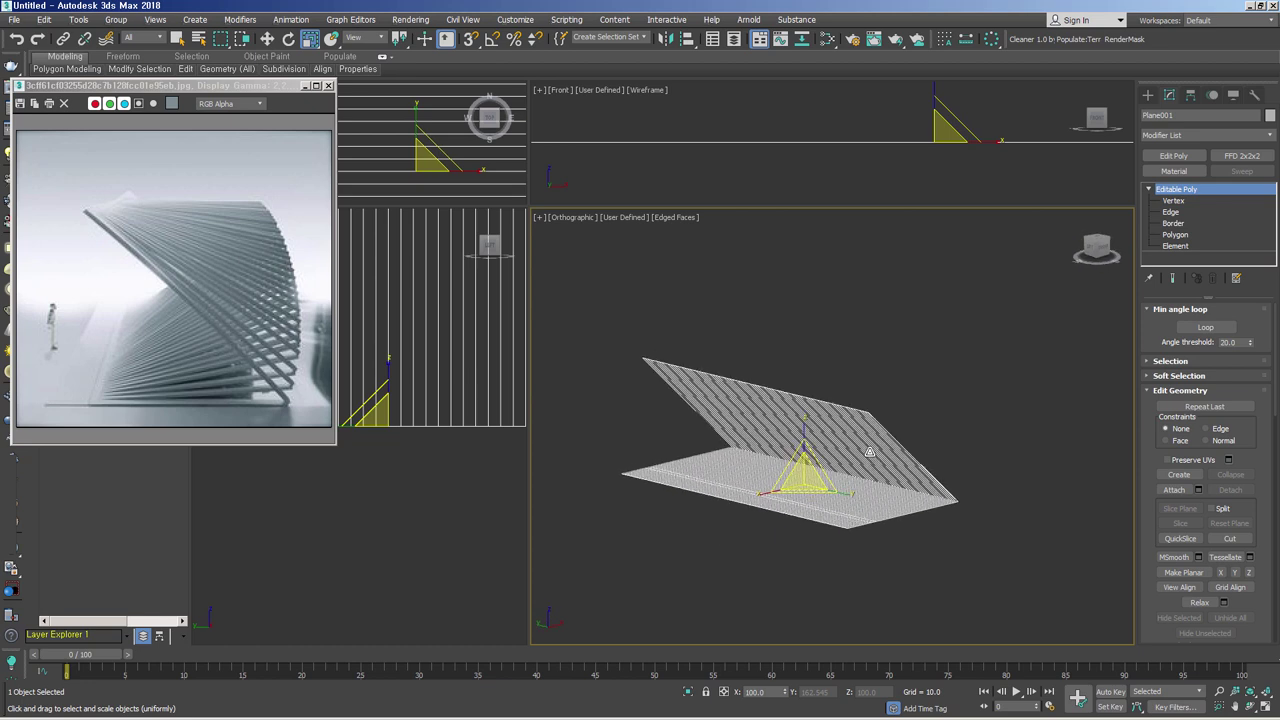
pyautogui.keyDown('alt'); pyautogui.moveTo(943, 423); pyautogui.dragTo(813, 408, button='middle'); pyautogui.keyUp('alt')
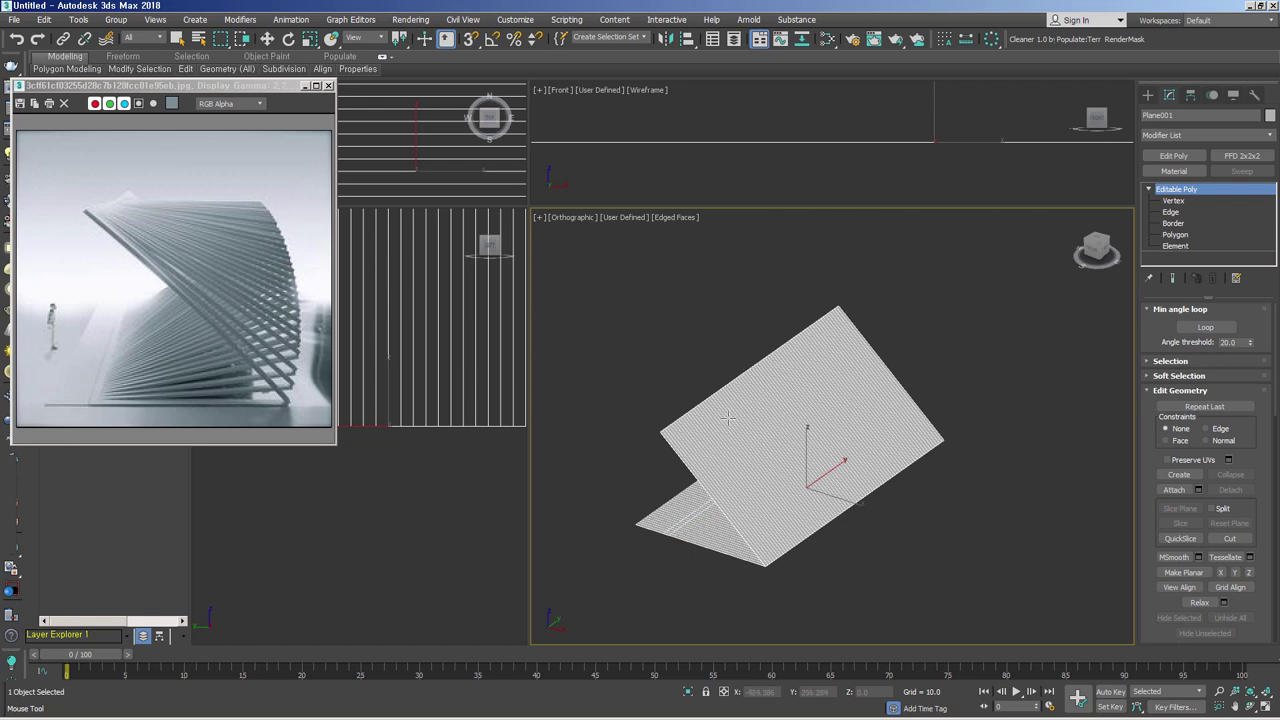
pyautogui.keyDown('alt'); pyautogui.moveTo(697, 471); pyautogui.dragTo(858, 424, button='middle'); pyautogui.keyUp('alt')
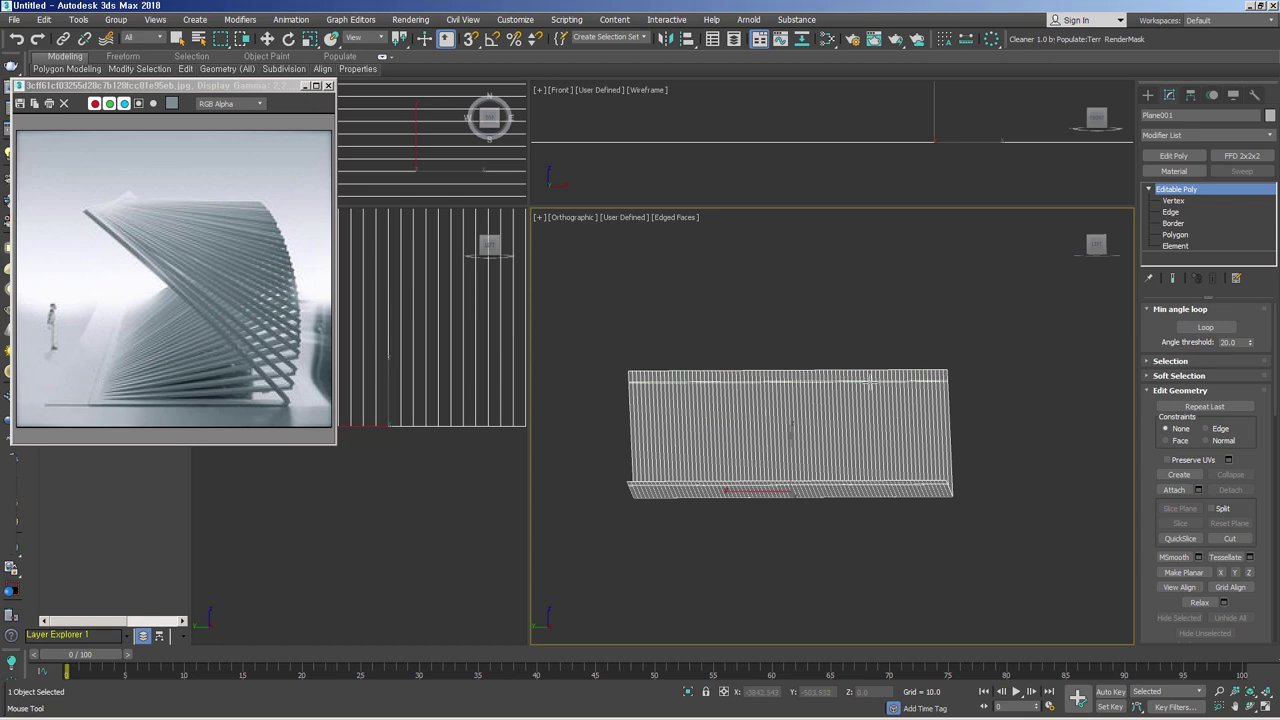
pyautogui.keyDown('alt'); pyautogui.moveTo(902, 381); pyautogui.dragTo(872, 497, button='middle'); pyautogui.keyUp('alt')
pyautogui.press('w')
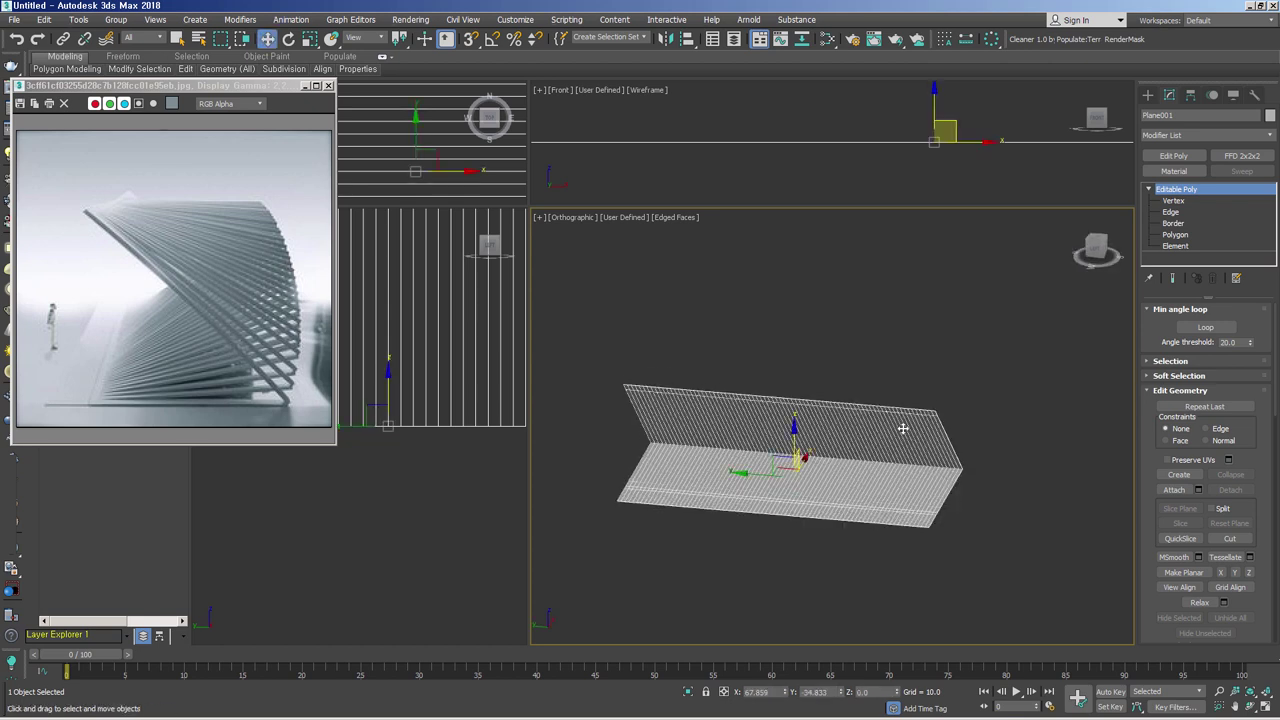
pyautogui.moveTo(1074, 503)
pyautogui.keyDown('alt'); pyautogui.mouseDown(button='middle')
pyautogui.moveTo(874, 494)
pyautogui.moveTo(876, 515)
pyautogui.mouseUp(button='middle'); pyautogui.keyUp('alt')
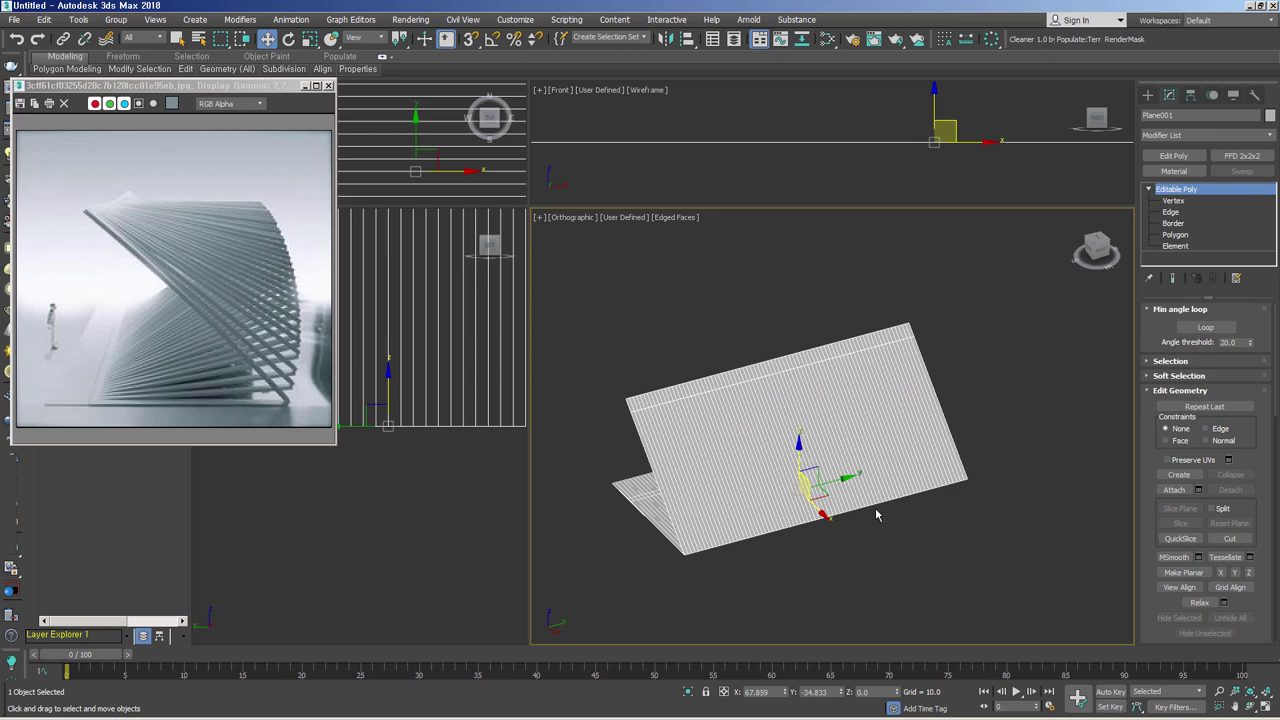
pyautogui.moveTo(834, 500); pyautogui.dragTo(872, 492, button='middle')
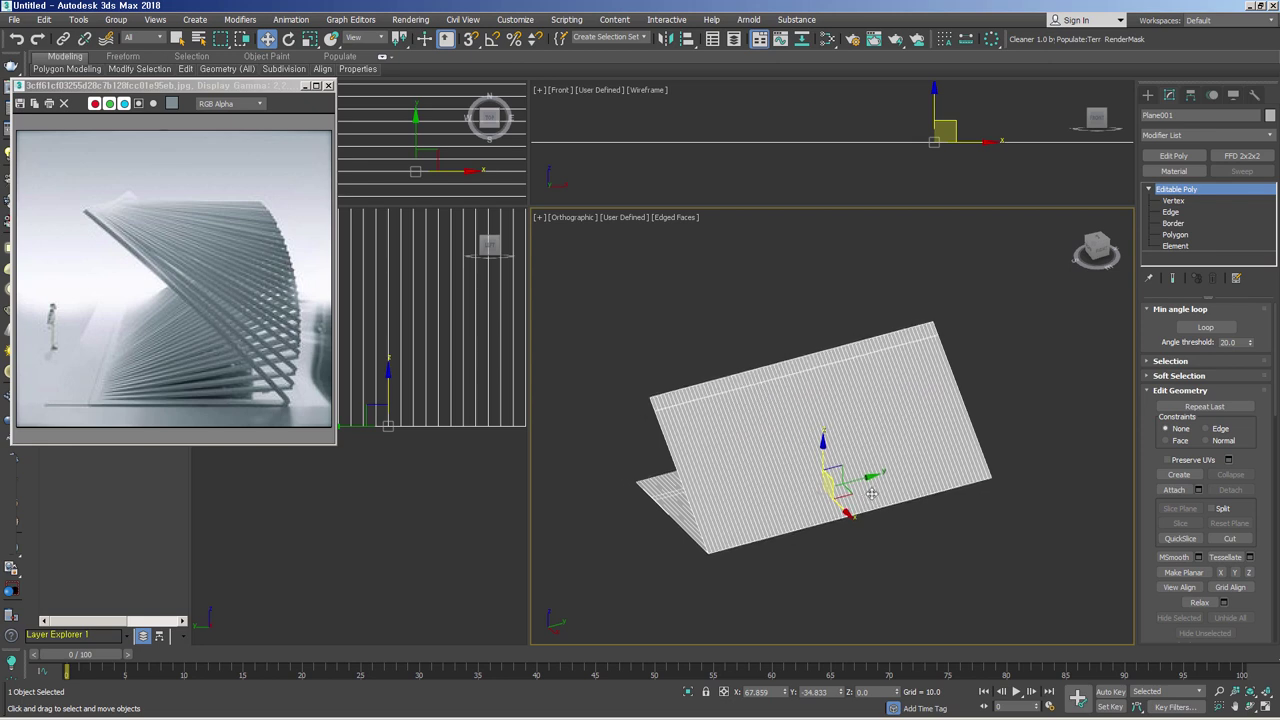
pyautogui.press('2')
pyautogui.moveTo(833, 542)
pyautogui.keyDown('alt'); pyautogui.mouseDown(button='middle')
pyautogui.moveTo(885, 561)
pyautogui.moveTo(877, 500)
pyautogui.mouseUp(button='middle'); pyautogui.keyUp('alt')
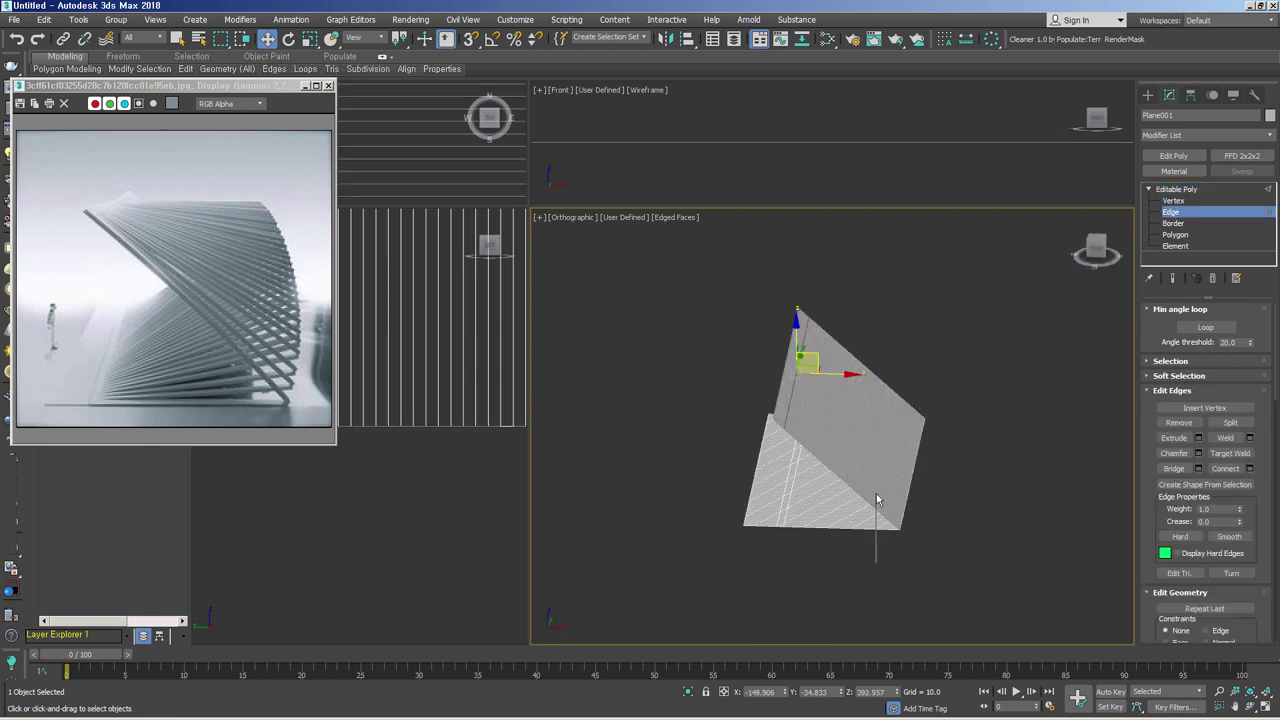
# Step: Select all the plane's edges and Split them so the slats separate
pyautogui.hotkey('ctrl', 'a')
pyautogui.moveTo(853, 323)
pyautogui.keyDown('alt'); pyautogui.mouseDown(button='middle')
pyautogui.moveTo(961, 523)
pyautogui.moveTo(1015, 516)
pyautogui.mouseUp(button='middle'); pyautogui.keyUp('alt')
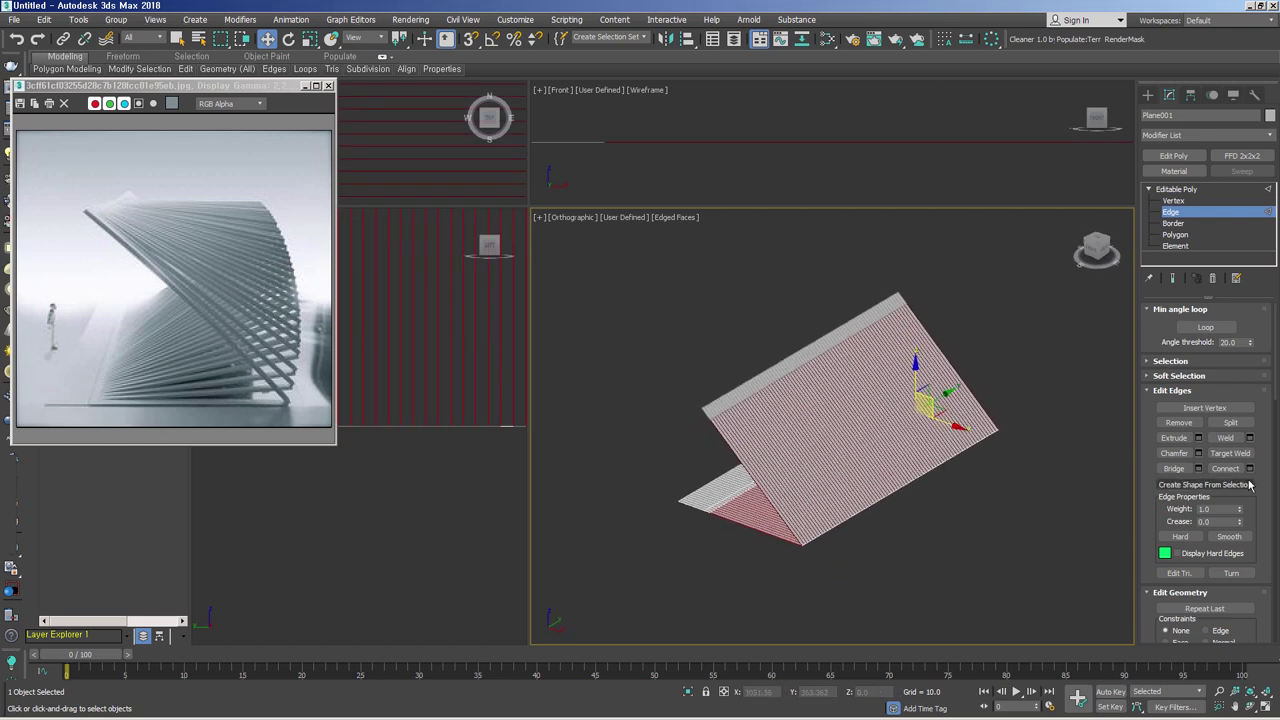
pyautogui.click(1245, 425)
pyautogui.click(1021, 607)
pyautogui.scroll(5, 795, 552)
# Step: Select an edge on the plane's right side and open the Modifier List
pyautogui.click(798, 545)
pyautogui.keyDown('alt'); pyautogui.moveTo(846, 558); pyautogui.dragTo(806, 537, button='middle'); pyautogui.keyUp('alt')
pyautogui.moveTo(805, 540); pyautogui.dragTo(878, 537)
pyautogui.hotkey('ctrl', 'z')
pyautogui.keyDown('alt'); pyautogui.moveTo(903, 523); pyautogui.dragTo(942, 486, button='middle'); pyautogui.keyUp('alt')
pyautogui.moveTo(830, 582); pyautogui.dragTo(981, 411)
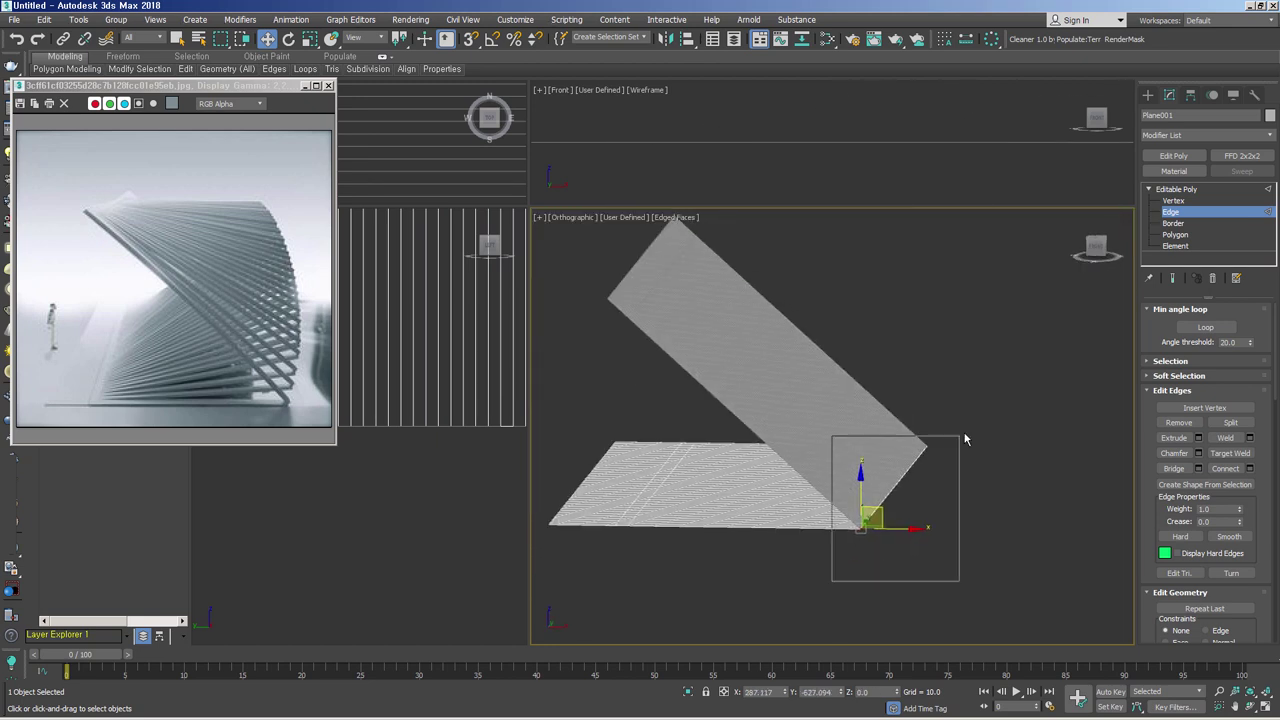
pyautogui.click(903, 476)
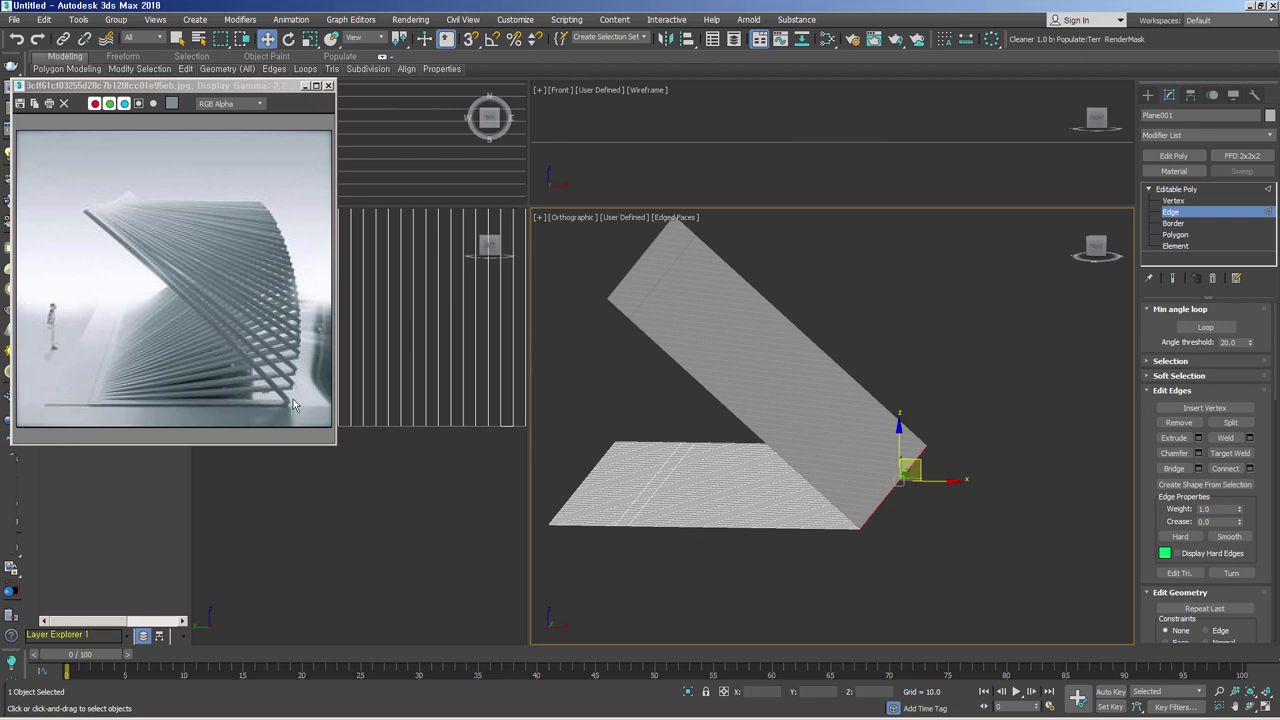
pyautogui.hotkey('shift', 'z')
pyautogui.keyDown('alt'); pyautogui.moveTo(975, 469); pyautogui.dragTo(957, 520, button='middle'); pyautogui.keyUp('alt')
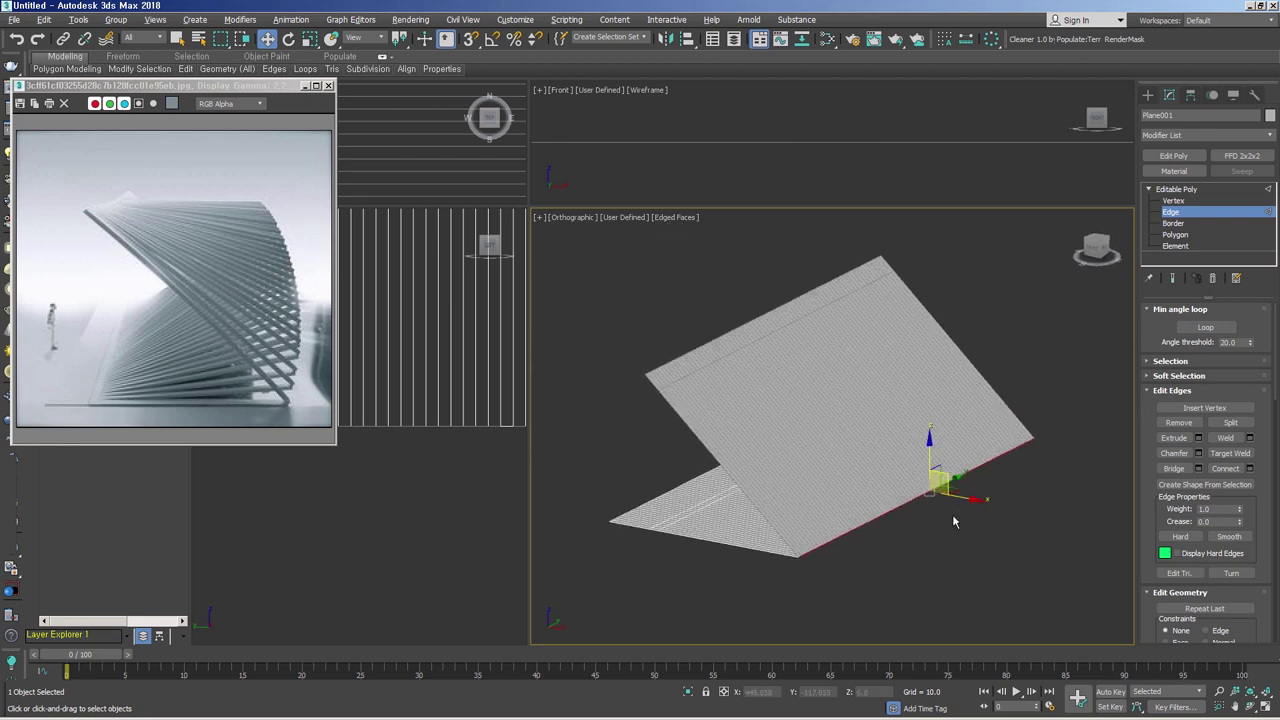
pyautogui.click(1218, 139)
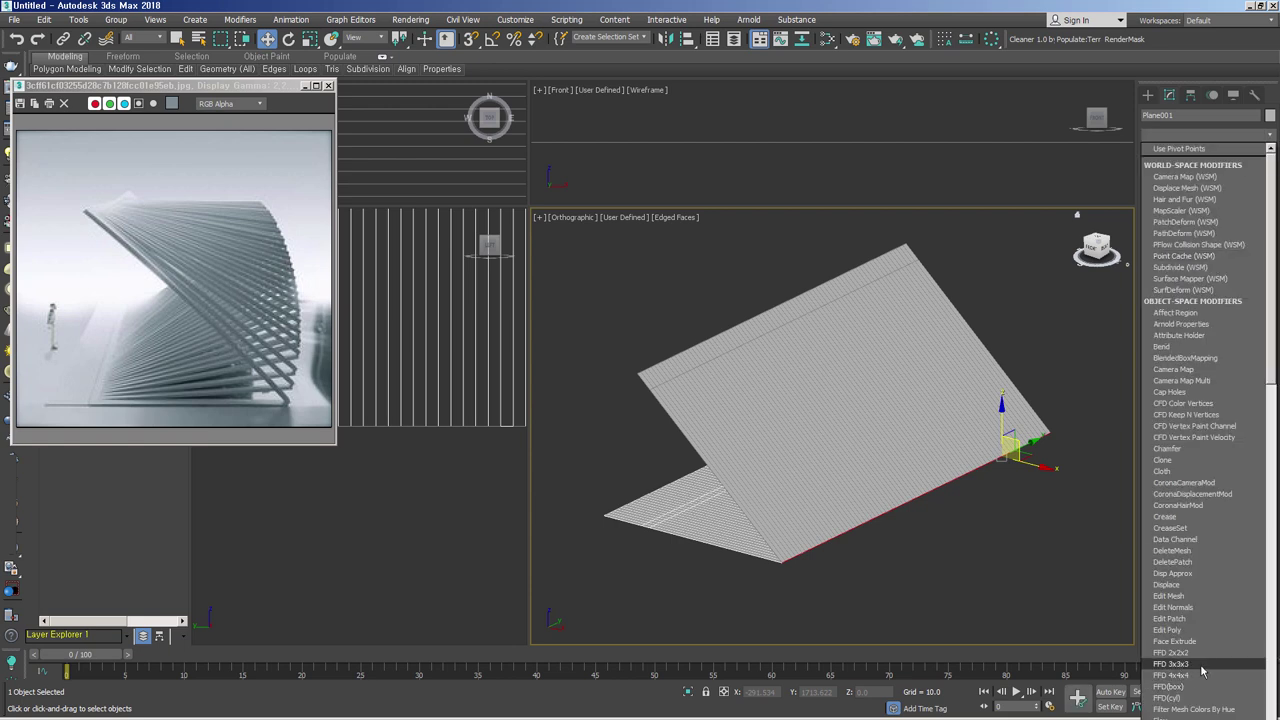
# Step: Add an FFD 4x4x4 and raise a row of its control points to arch the slatted plane
pyautogui.click(1200, 675)
pyautogui.keyDown('alt'); pyautogui.moveTo(957, 503); pyautogui.dragTo(1000, 503, button='middle'); pyautogui.keyUp('alt')
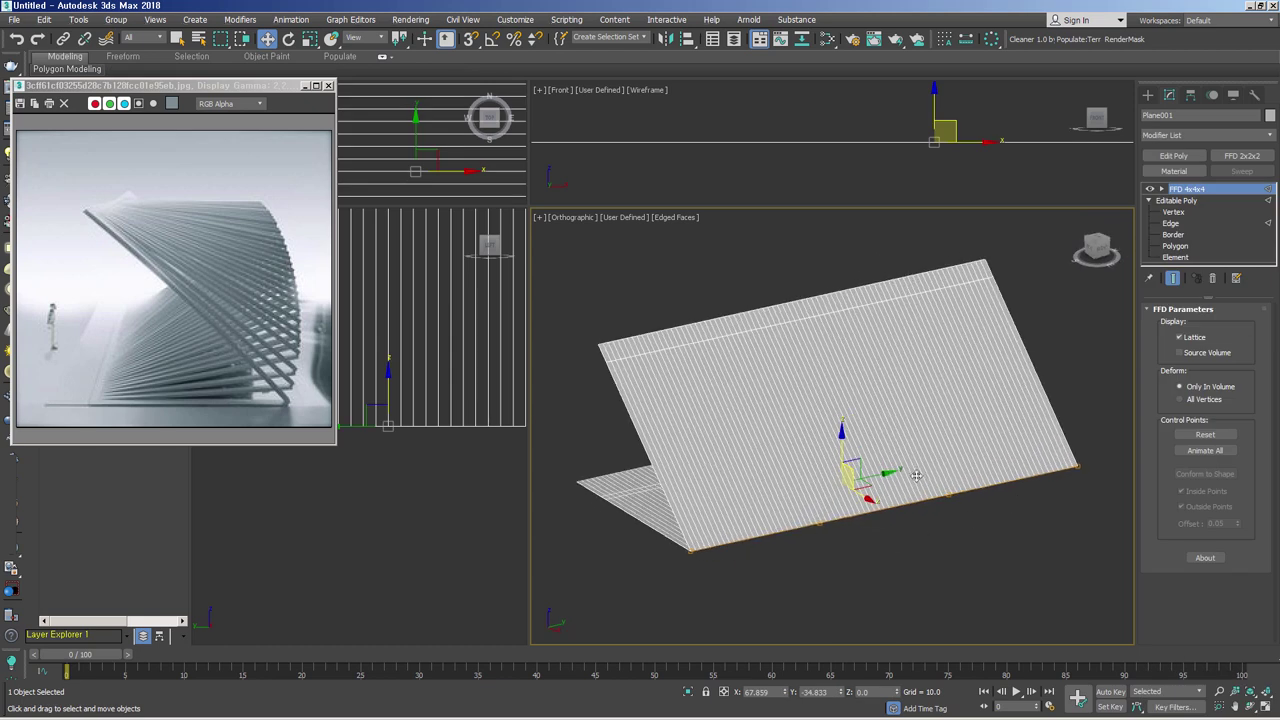
pyautogui.click(1162, 189)
pyautogui.click(1195, 201)
pyautogui.moveTo(771, 557); pyautogui.dragTo(853, 514)
pyautogui.keyDown('alt'); pyautogui.moveTo(853, 550); pyautogui.dragTo(929, 531, button='middle'); pyautogui.keyUp('alt')
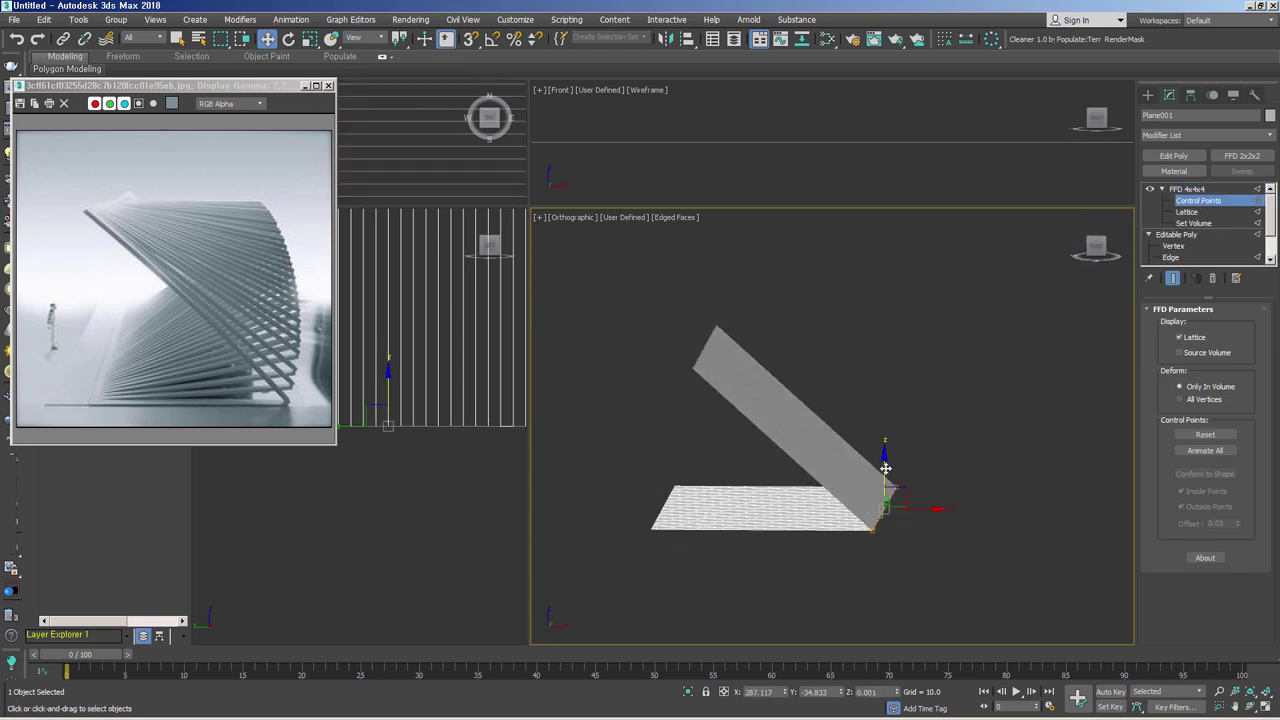
pyautogui.moveTo(885, 467); pyautogui.dragTo(900, 287)
pyautogui.keyDown('alt'); pyautogui.moveTo(920, 428); pyautogui.dragTo(974, 429, button='middle'); pyautogui.keyUp('alt')
pyautogui.moveTo(659, 342)
pyautogui.keyDown('alt'); pyautogui.mouseDown(button='middle')
pyautogui.moveTo(904, 401)
pyautogui.moveTo(877, 408)
pyautogui.mouseUp(button='middle'); pyautogui.keyUp('alt')
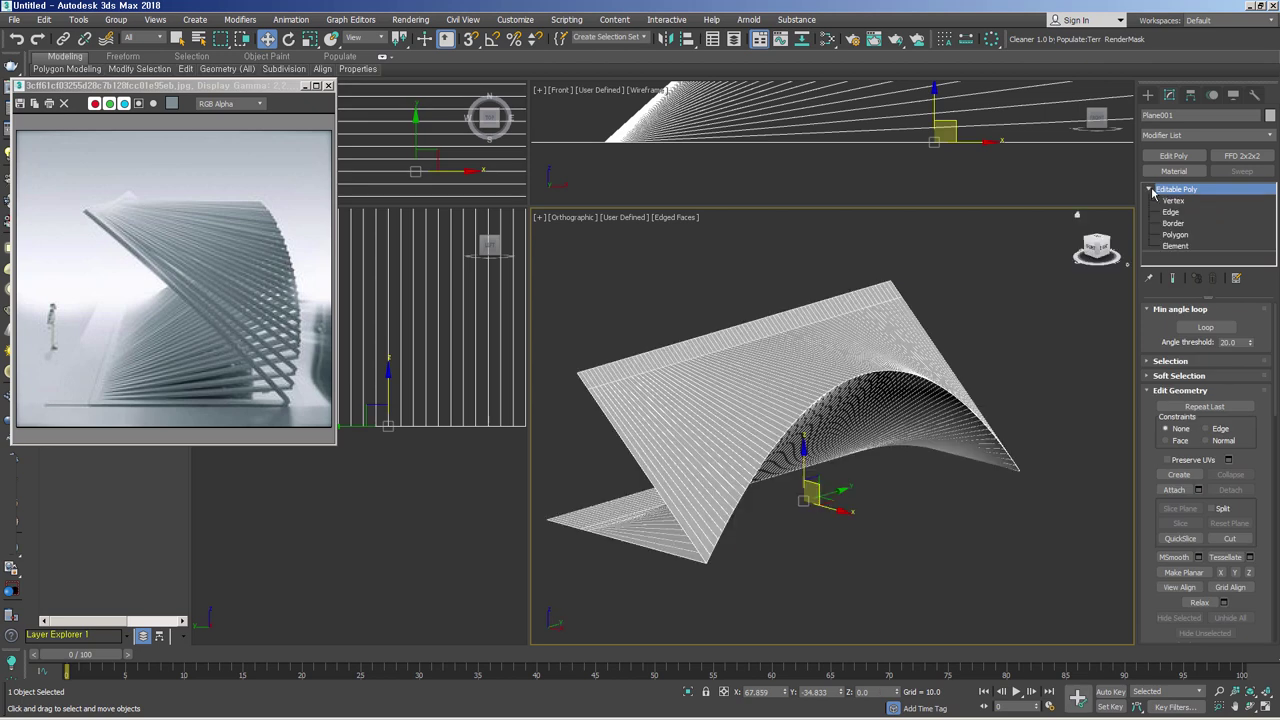
# Step: Select the edges along the arch ridge and scale them to 26% in Z
pyautogui.click(1170, 212)
pyautogui.click(970, 408)
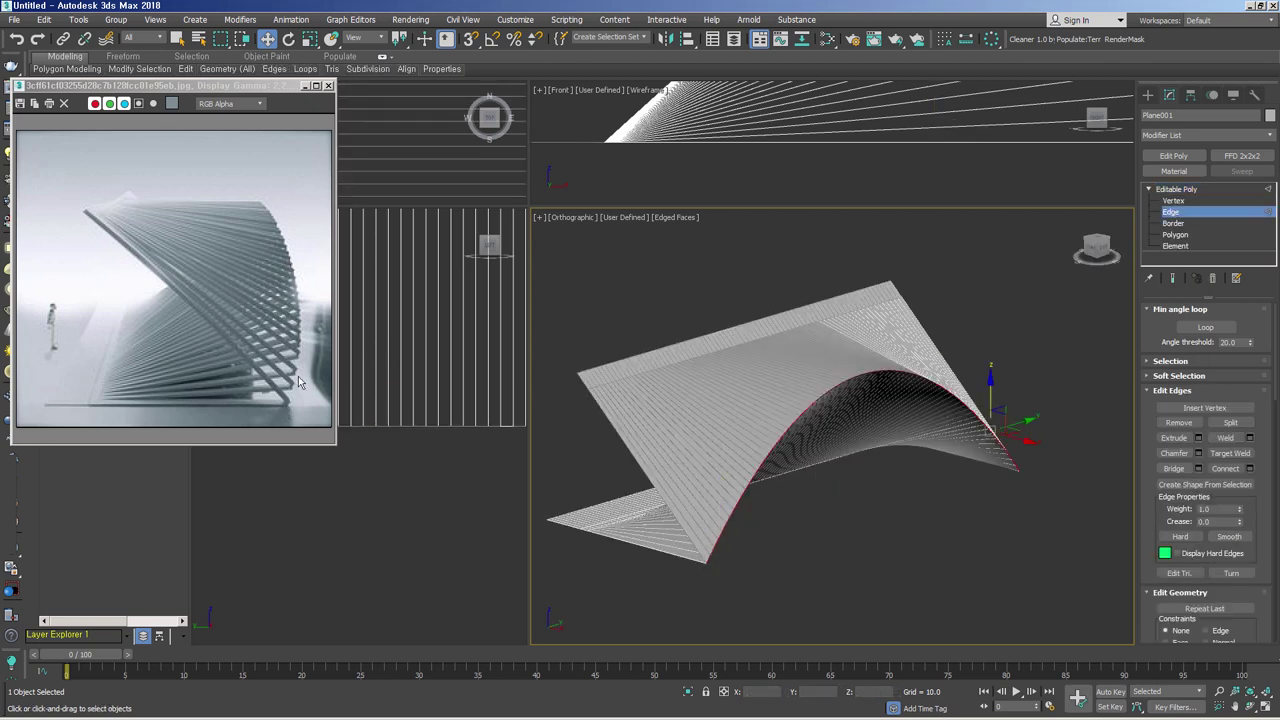
pyautogui.keyDown('alt'); pyautogui.moveTo(746, 508); pyautogui.dragTo(802, 544, button='middle'); pyautogui.keyUp('alt')
pyautogui.scroll(3, 699, 555)
pyautogui.scroll(2, 687, 500)
pyautogui.click(742, 414)
pyautogui.rightClick(746, 410)
pyautogui.click(740, 442)
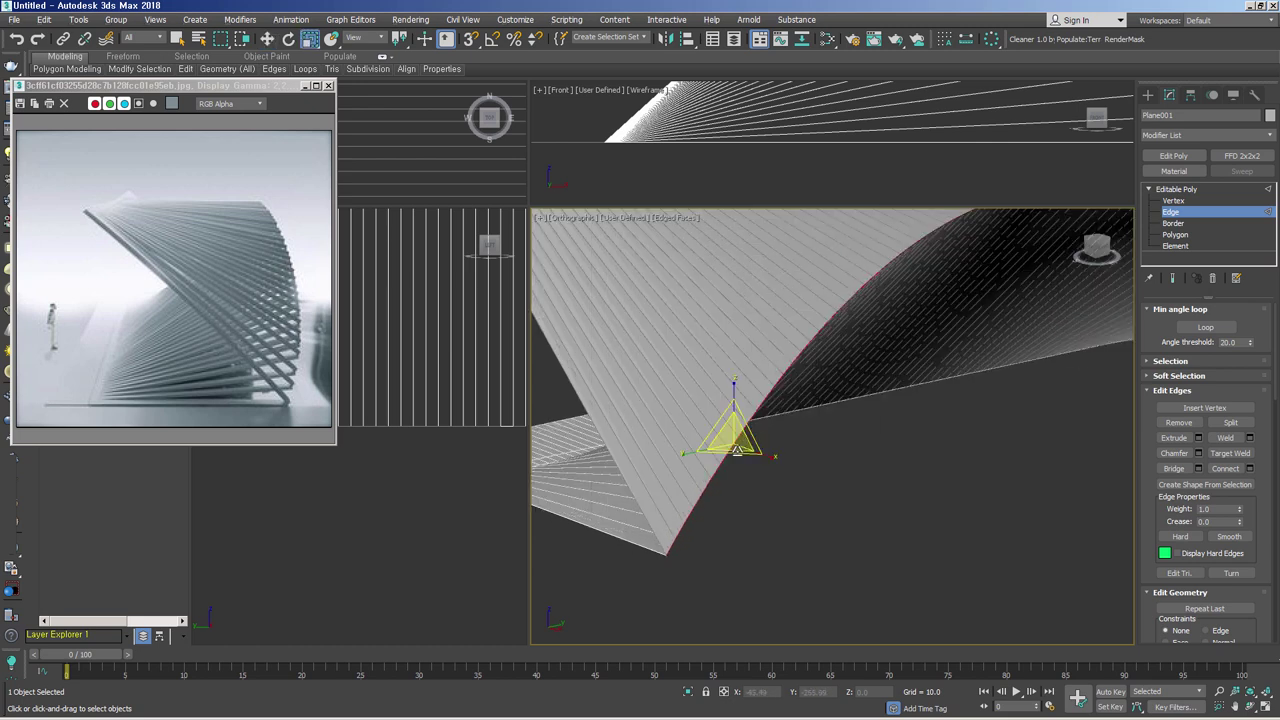
pyautogui.click(840, 330)
pyautogui.click(732, 488)
pyautogui.click(750, 455)
pyautogui.click(828, 340)
pyautogui.click(785, 402)
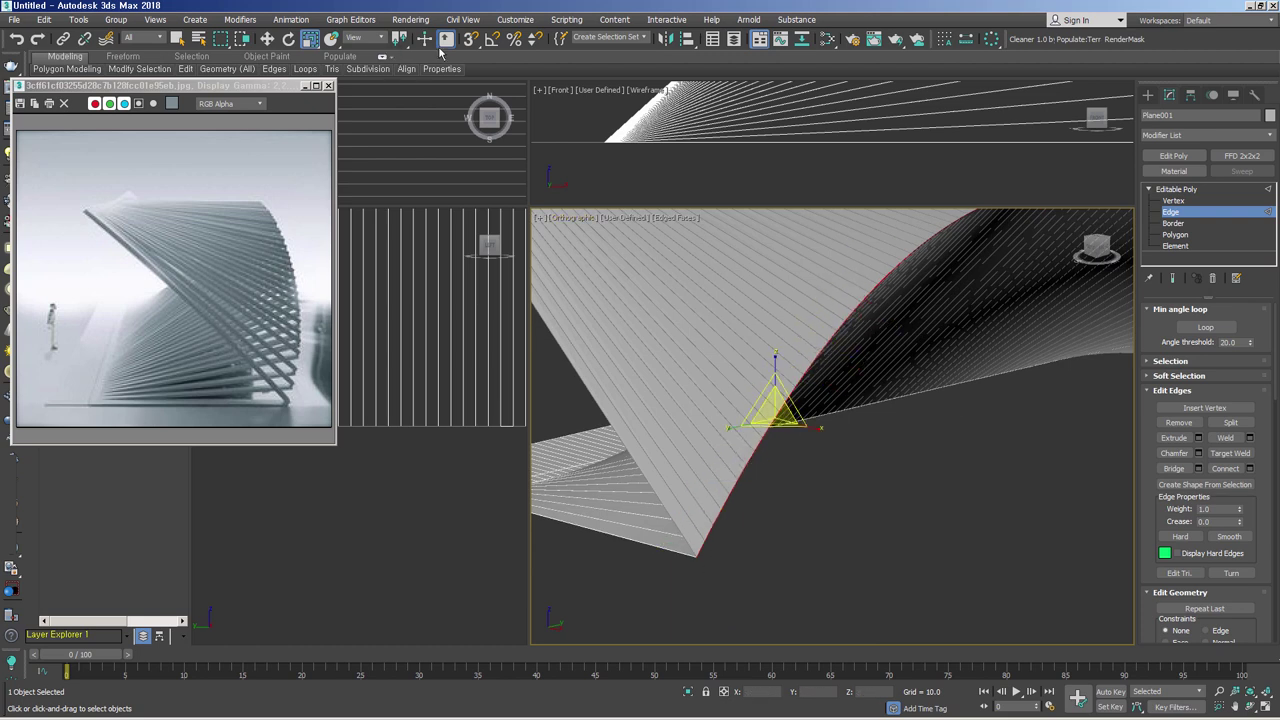
pyautogui.click(698, 549)
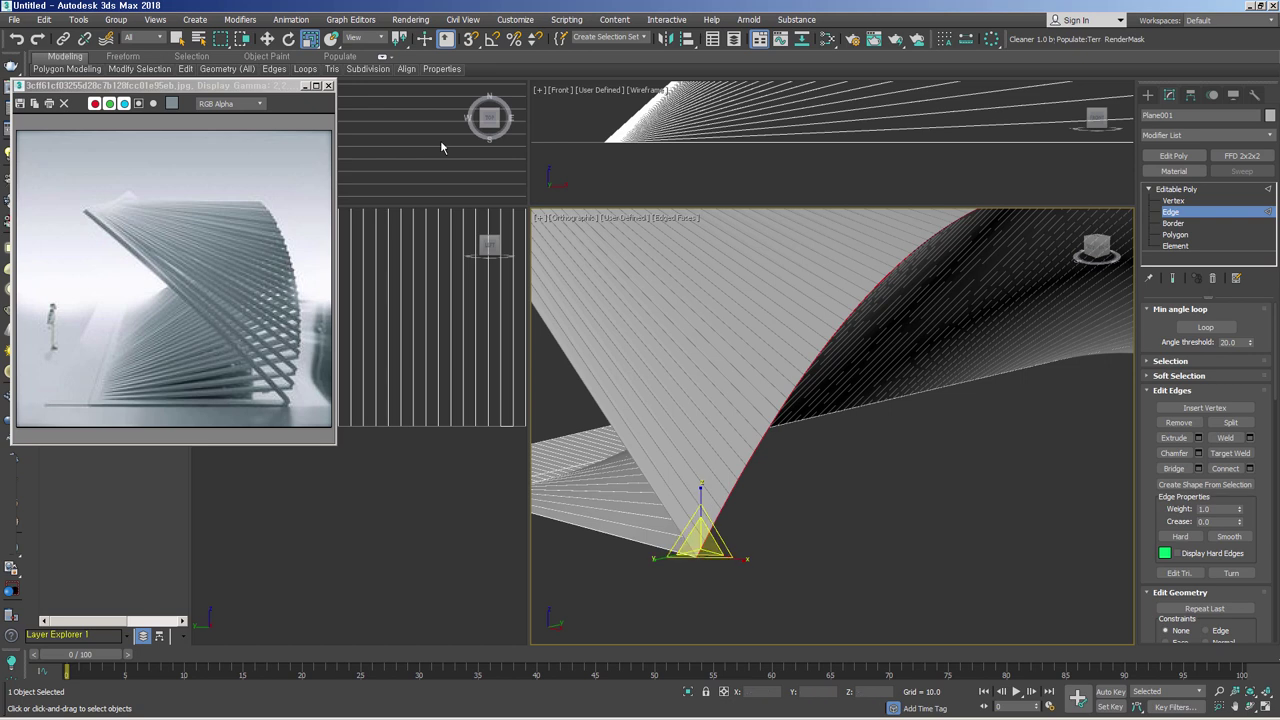
pyautogui.moveTo(700, 520)
pyautogui.mouseDown()
pyautogui.moveTo(714, 623)
pyautogui.moveTo(724, 44)
pyautogui.mouseUp()
# Step: Move the selected edges down-left and snap them onto a midpoint to twist the slats
pyautogui.keyDown('alt'); pyautogui.moveTo(700, 520); pyautogui.dragTo(845, 480, button='middle'); pyautogui.keyUp('alt')
pyautogui.rightClick(845, 480)
pyautogui.click(851, 487)
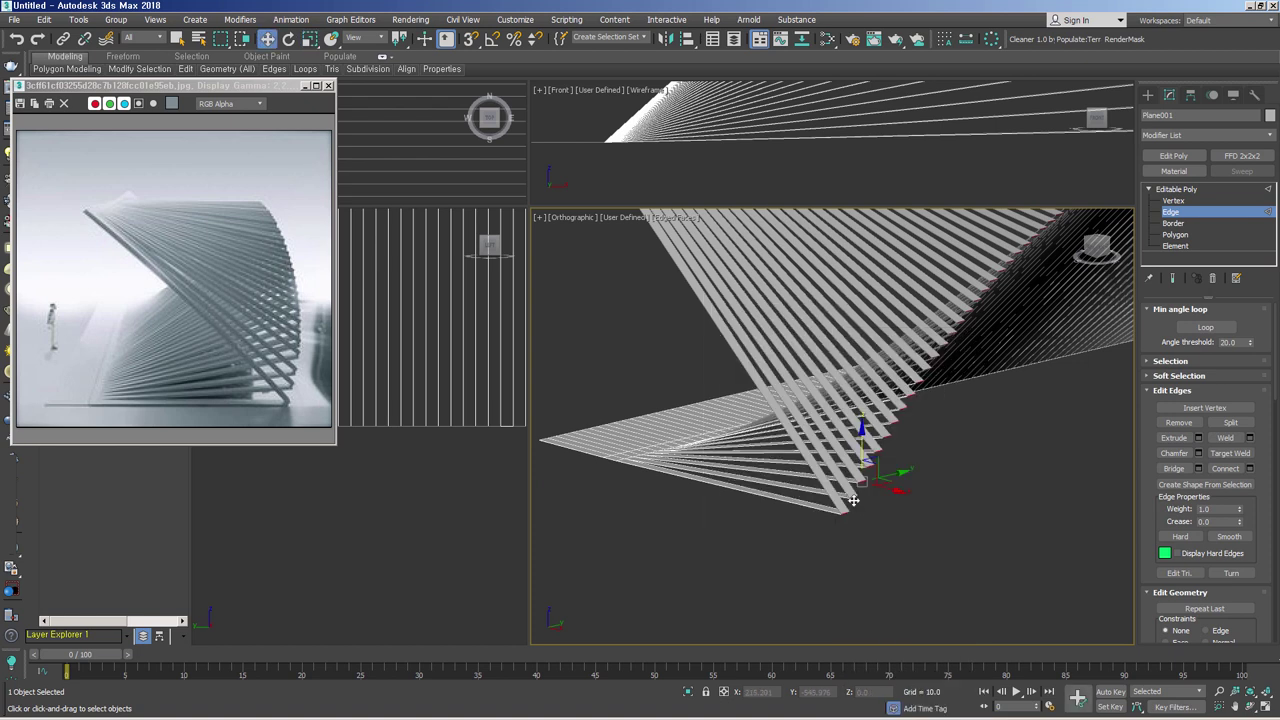
pyautogui.moveTo(851, 495); pyautogui.dragTo(832, 537)
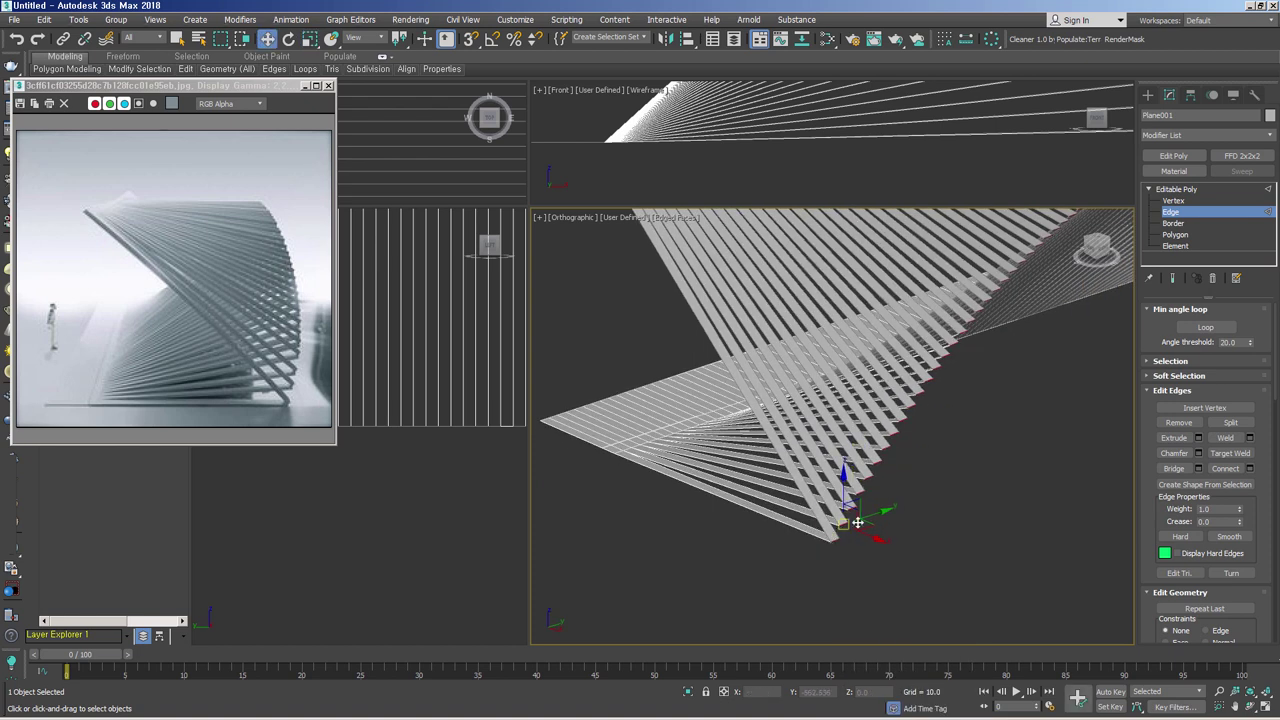
pyautogui.press('s')
pyautogui.moveTo(832, 542)
pyautogui.mouseDown()
pyautogui.moveTo(608, 452)
pyautogui.moveTo(1083, 281)
pyautogui.mouseUp()
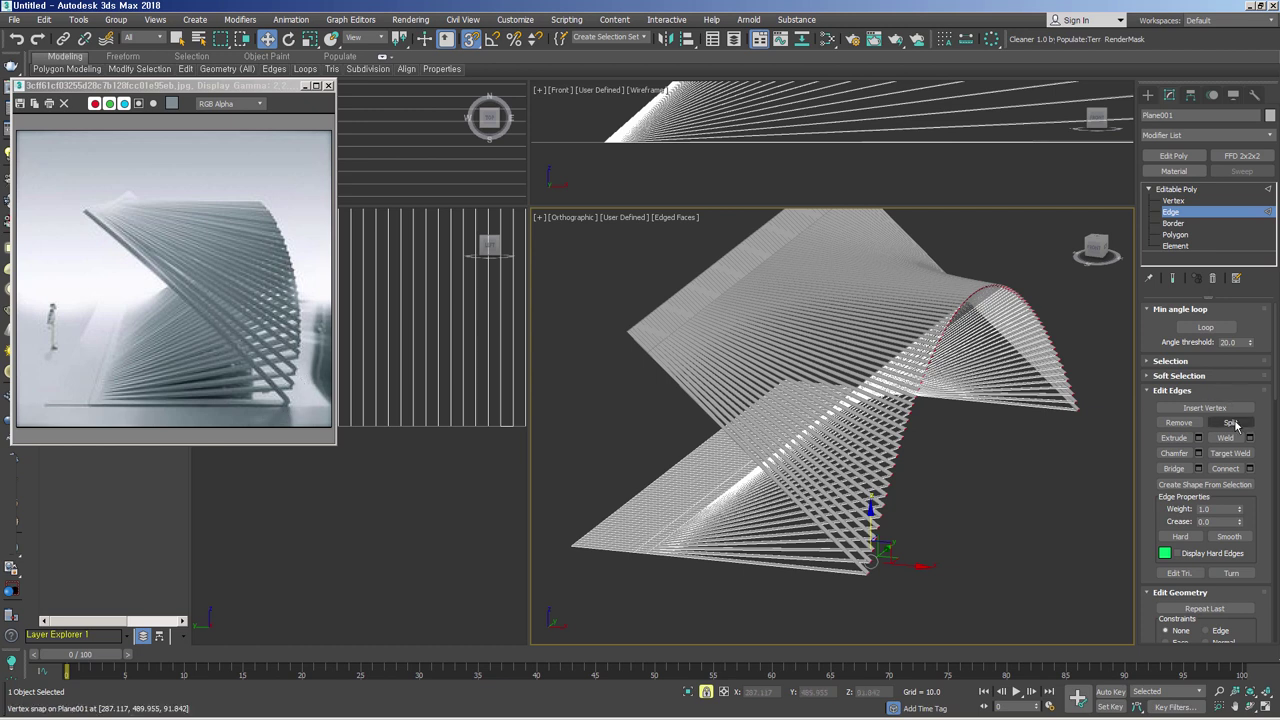
# Step: Back at the Editable Poly top level, add a Shell modifier with Inner Amount 5.06
pyautogui.click(1190, 189)
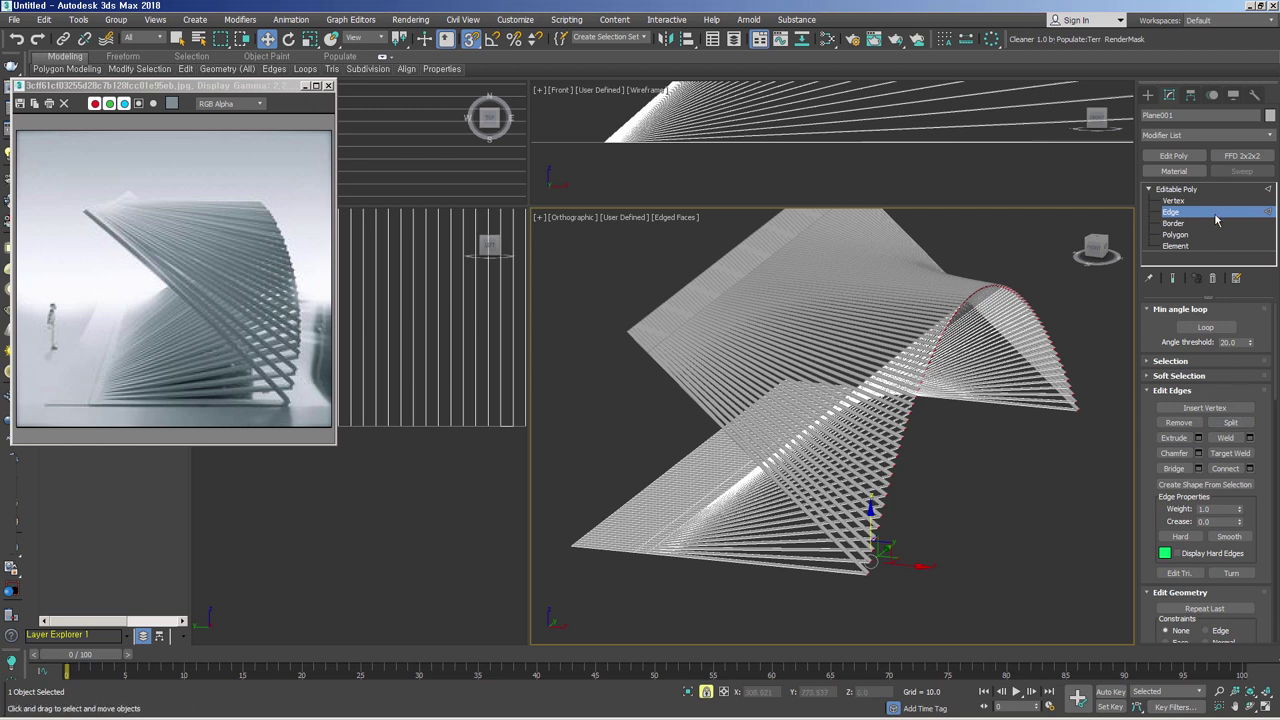
pyautogui.moveTo(1249, 329)
pyautogui.mouseDown()
pyautogui.moveTo(1255, 302)
pyautogui.moveTo(1254, 314)
pyautogui.mouseUp()
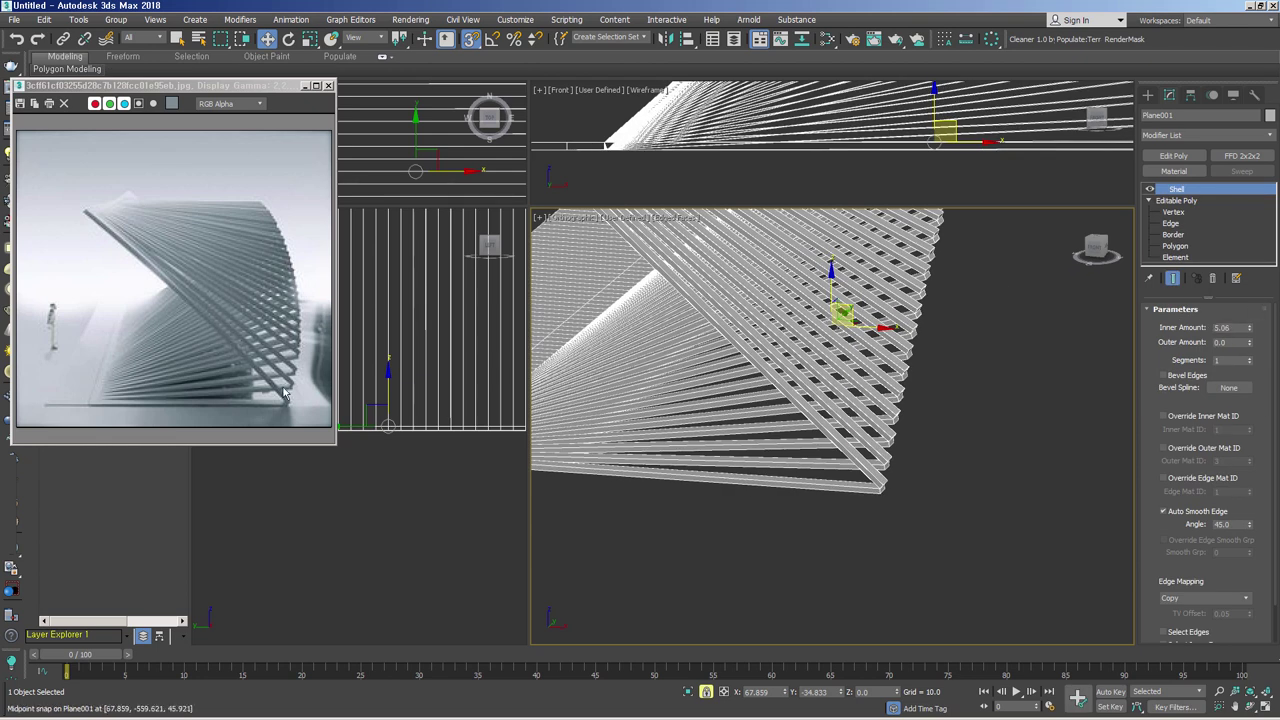
pyautogui.scroll(-4, 823, 491)
pyautogui.scroll(-2, 835, 502)
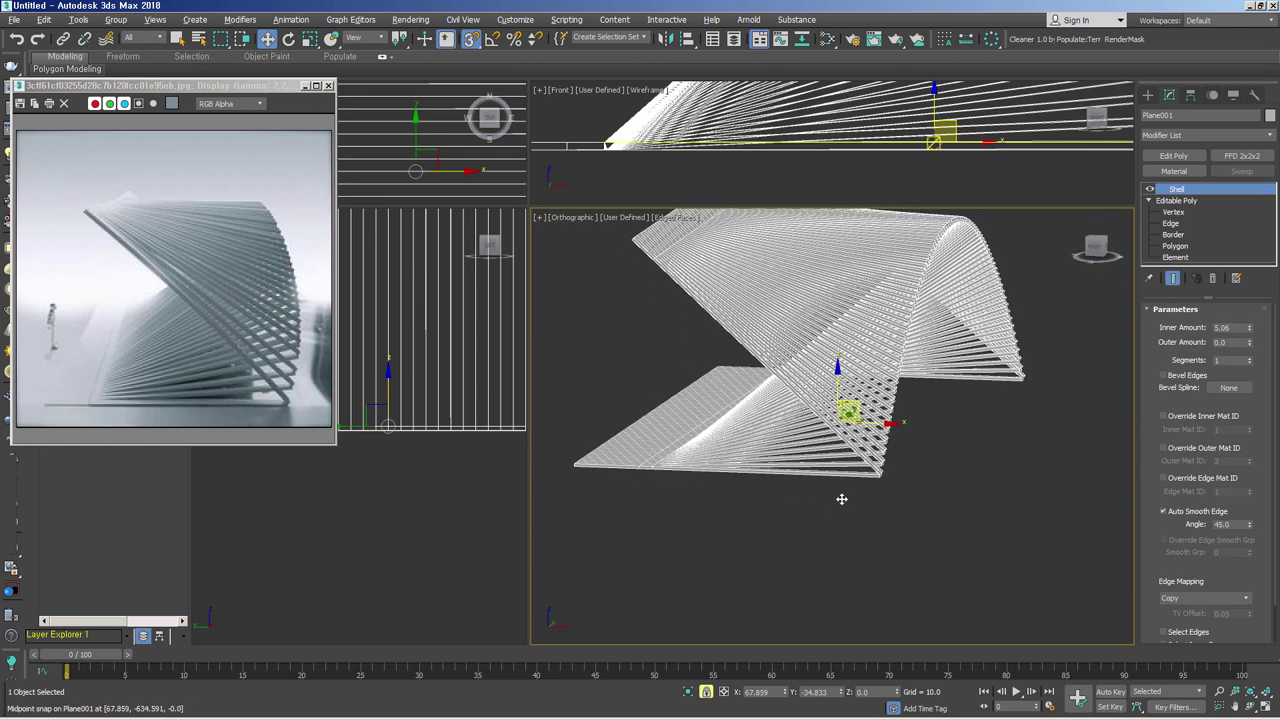
pyautogui.scroll(2, 869, 476)
# Step: Switch to Perspective view and move the reference image down to reveal the scene list
pyautogui.press('p')
pyautogui.keyDown('alt'); pyautogui.moveTo(869, 476); pyautogui.dragTo(909, 541, button='middle'); pyautogui.keyUp('alt')
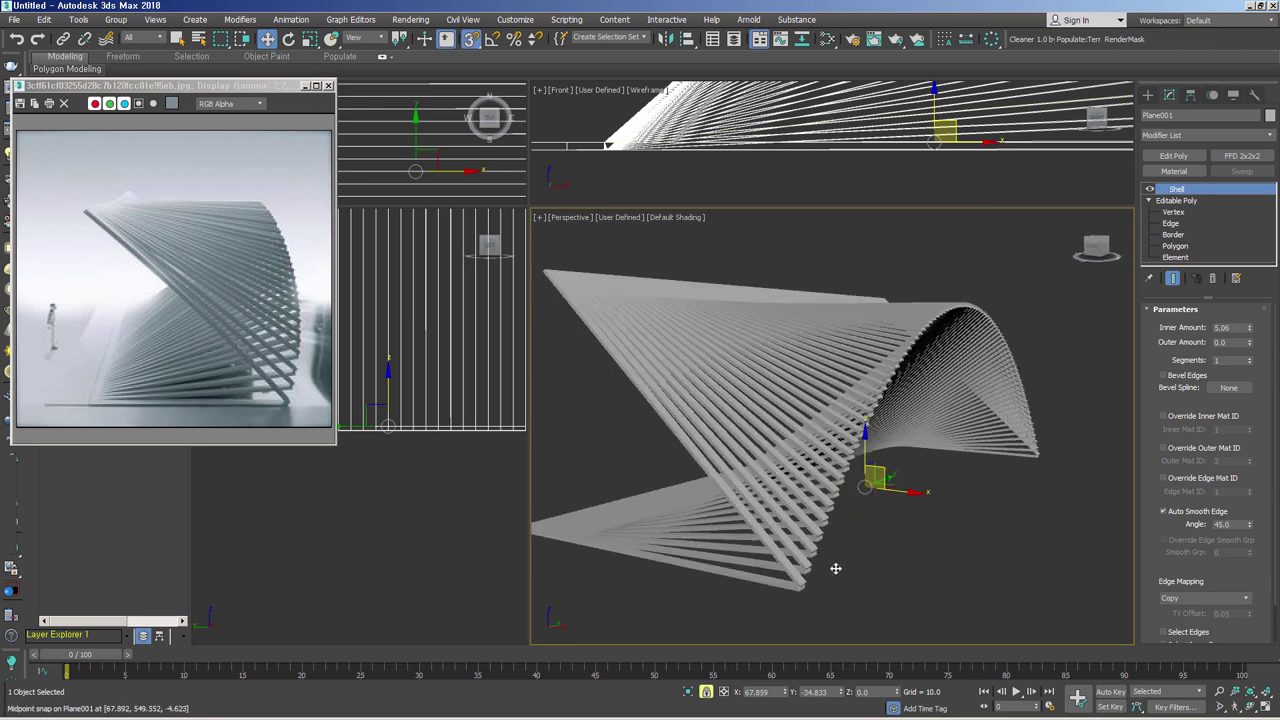
pyautogui.keyDown('alt'); pyautogui.moveTo(834, 566); pyautogui.dragTo(899, 536, button='middle'); pyautogui.keyUp('alt')
pyautogui.scroll(3, 899, 536)
pyautogui.scroll(-3, 875, 500)
pyautogui.moveTo(193, 85); pyautogui.dragTo(198, 157)
pyautogui.moveTo(70, 157); pyautogui.dragTo(70, 187)
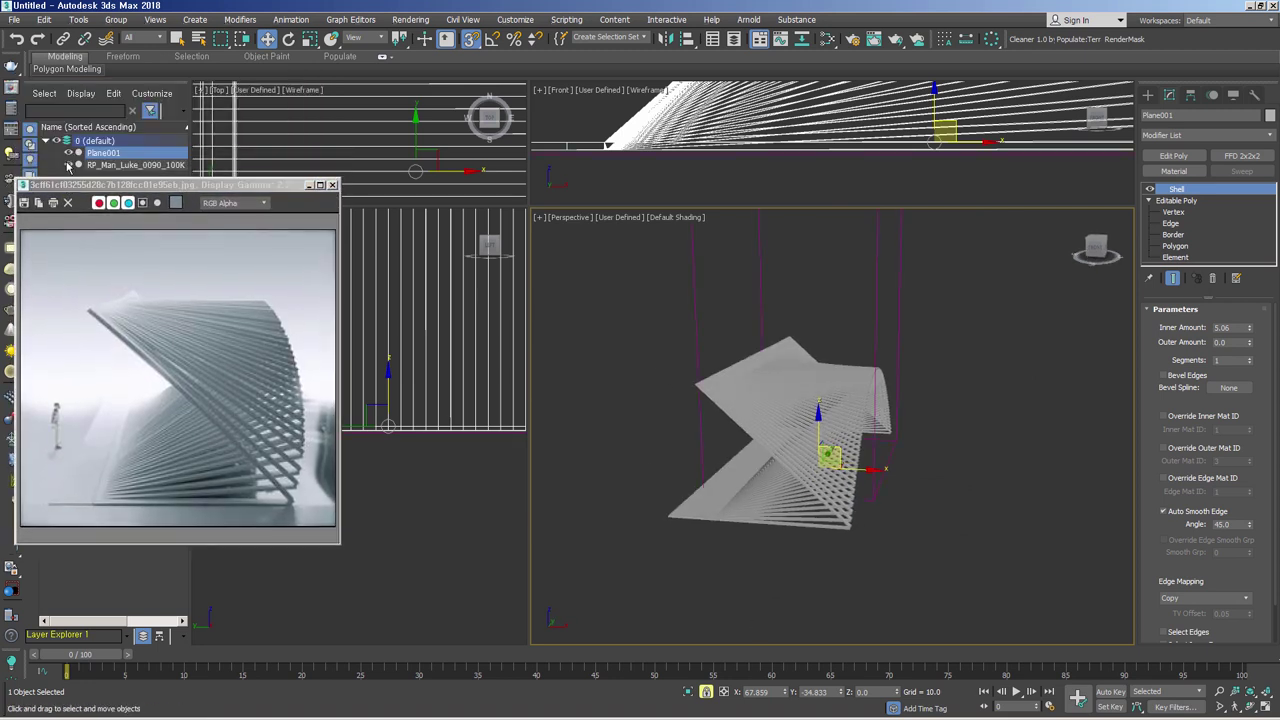
# Step: Select the human figure and move it onto the canopy's edge
pyautogui.moveTo(858, 468); pyautogui.dragTo(885, 468)
pyautogui.rightClick(875, 392)
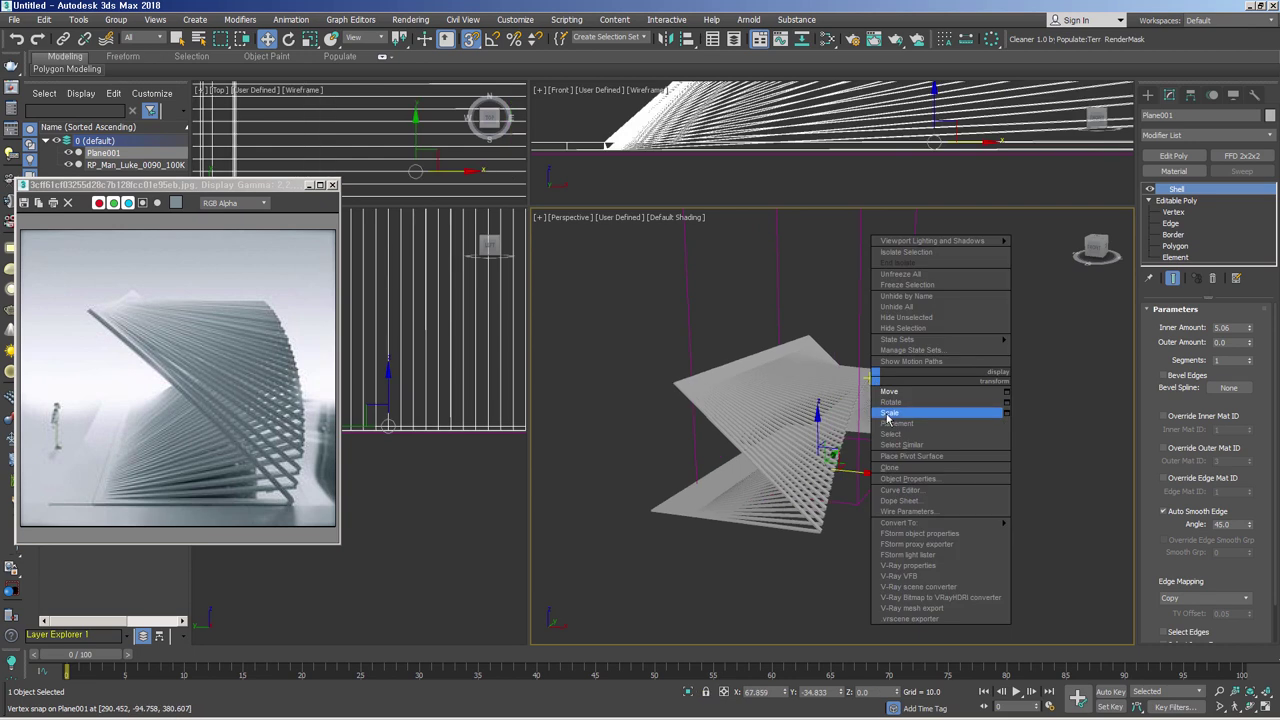
pyautogui.click(925, 408)
pyautogui.click(818, 460)
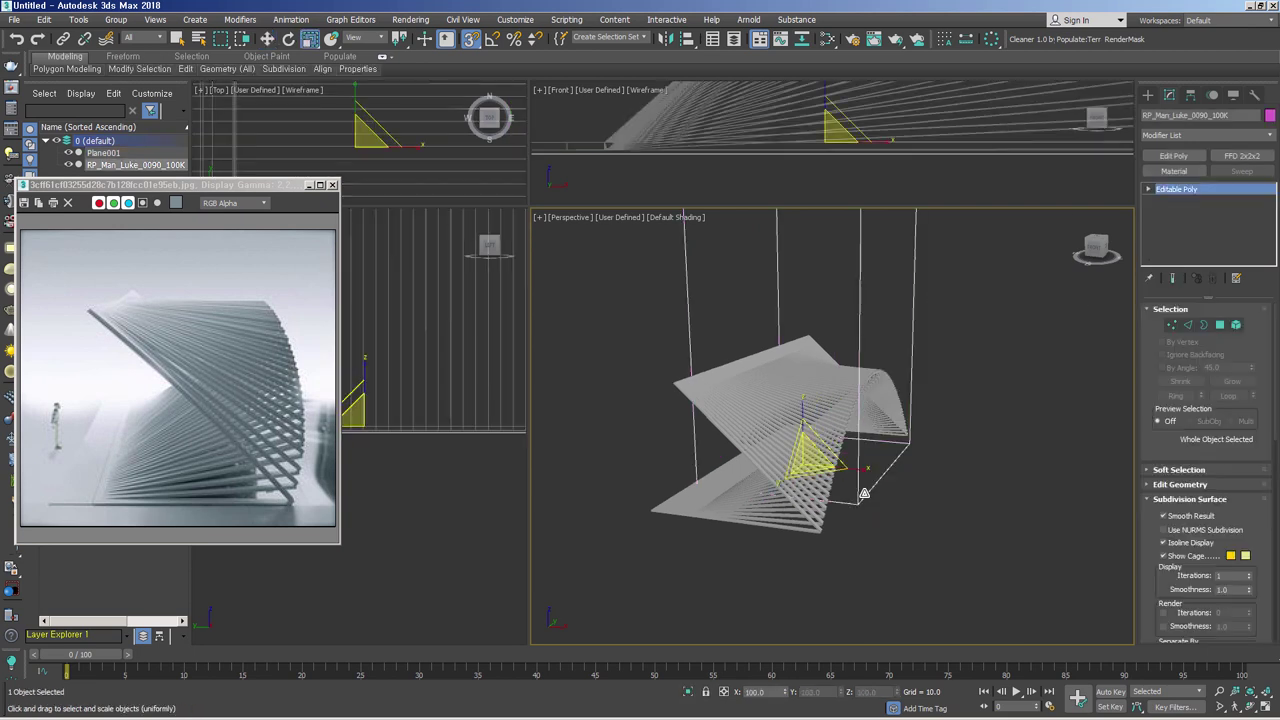
pyautogui.press('w')
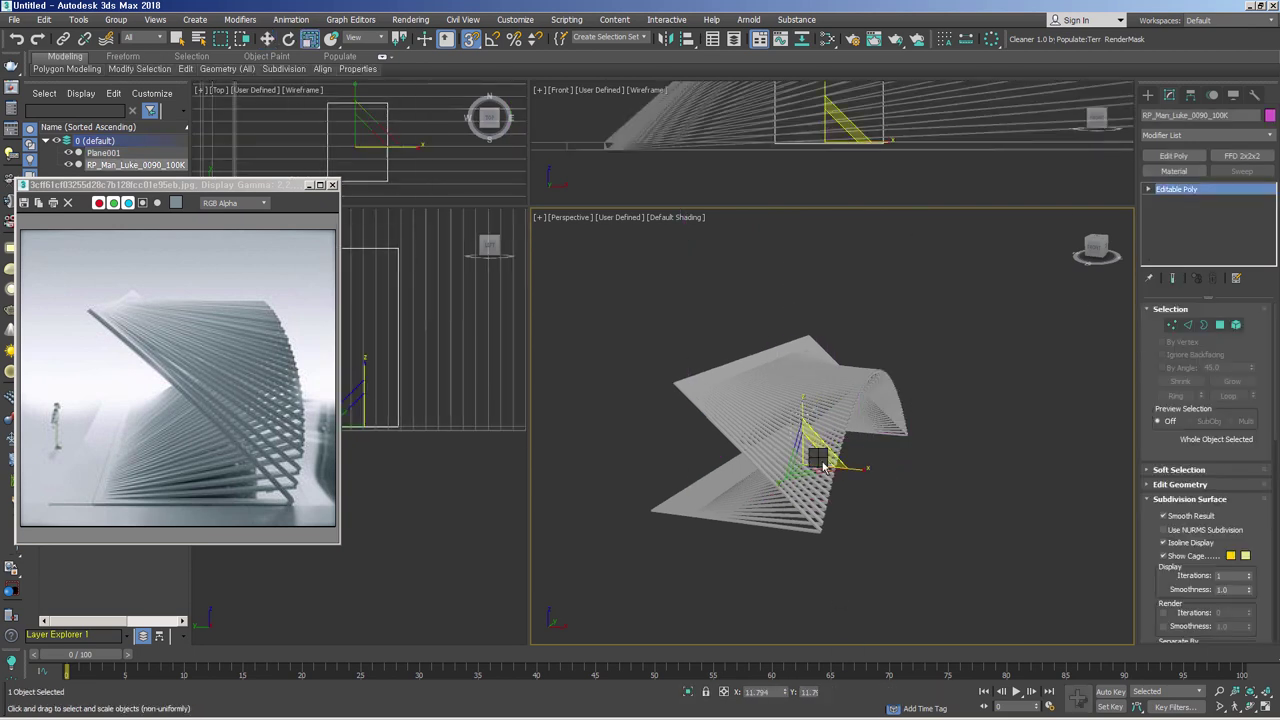
pyautogui.moveTo(806, 460); pyautogui.dragTo(744, 470)
# Step: Shrink the human figure to 52% of its size
pyautogui.keyDown('alt'); pyautogui.moveTo(744, 470); pyautogui.dragTo(760, 455, button='middle'); pyautogui.keyUp('alt')
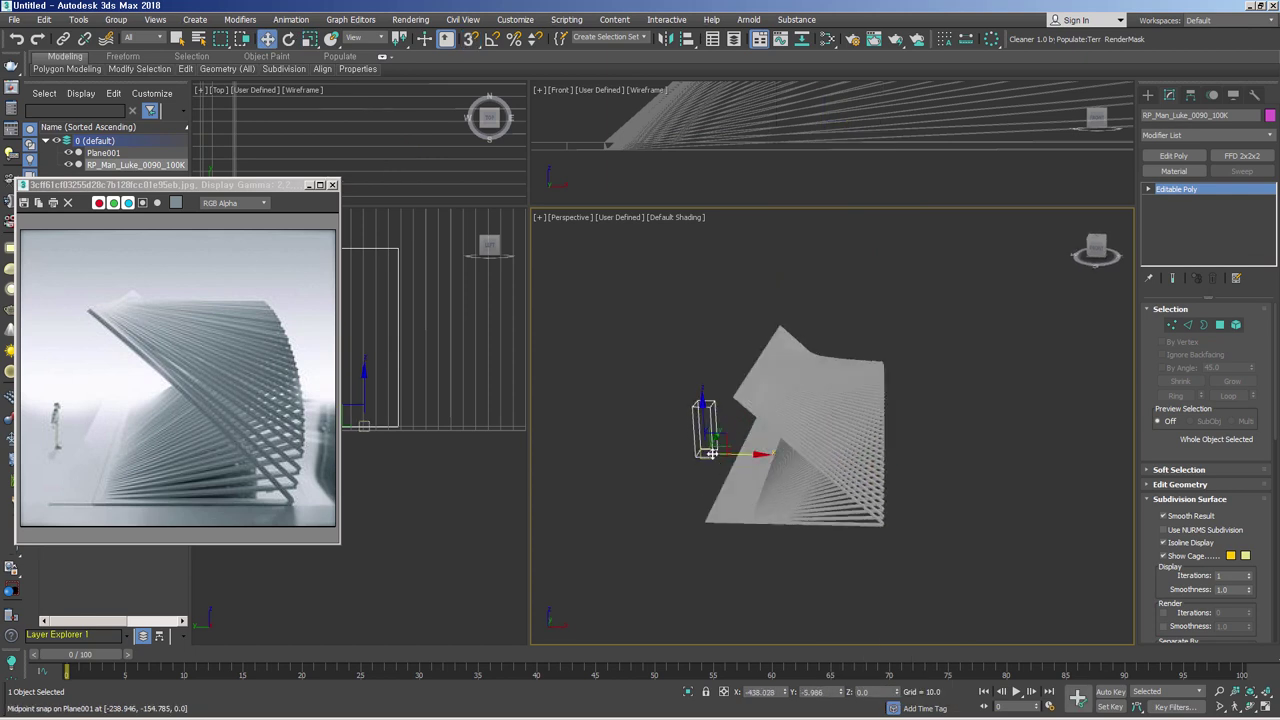
pyautogui.scroll(4, 760, 455)
pyautogui.scroll(3, 760, 455)
pyautogui.rightClick(760, 455)
pyautogui.click(745, 452)
pyautogui.moveTo(705, 457); pyautogui.dragTo(708, 521)
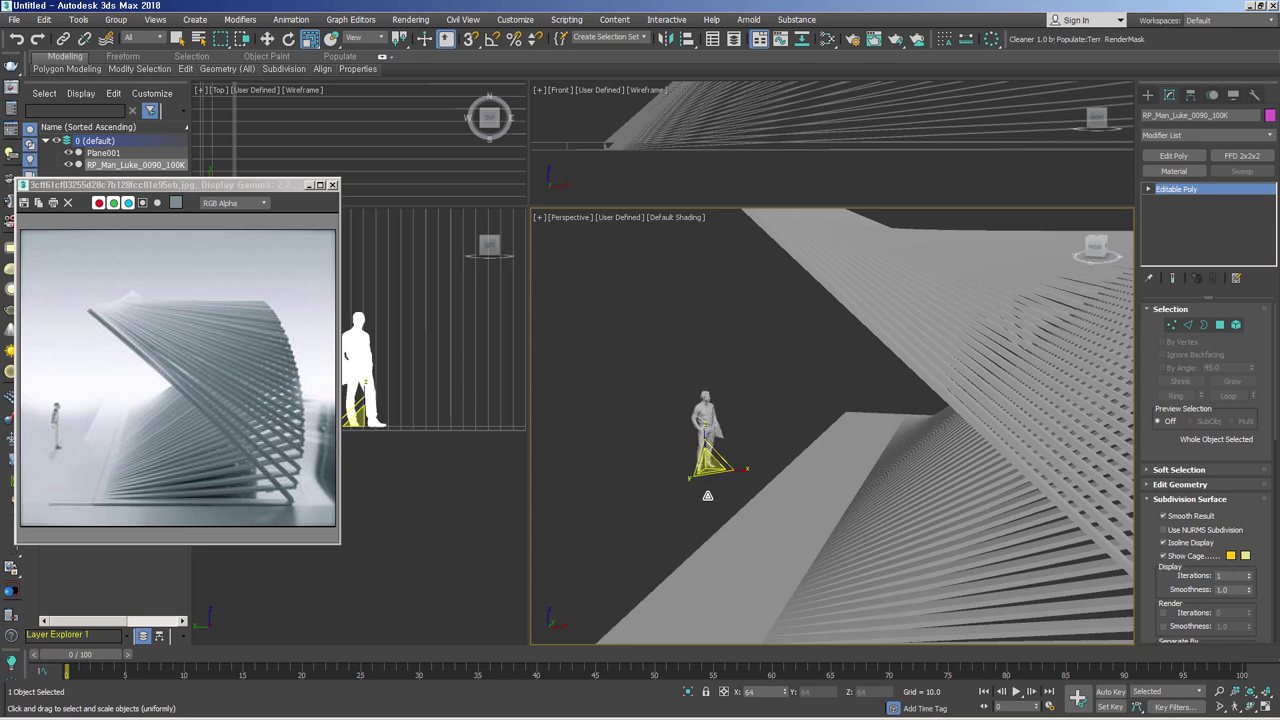
# Step: Reposition the scaled figure near the low end of the slat canopy
pyautogui.keyDown('alt'); pyautogui.moveTo(708, 521); pyautogui.dragTo(757, 380, button='middle'); pyautogui.keyUp('alt')
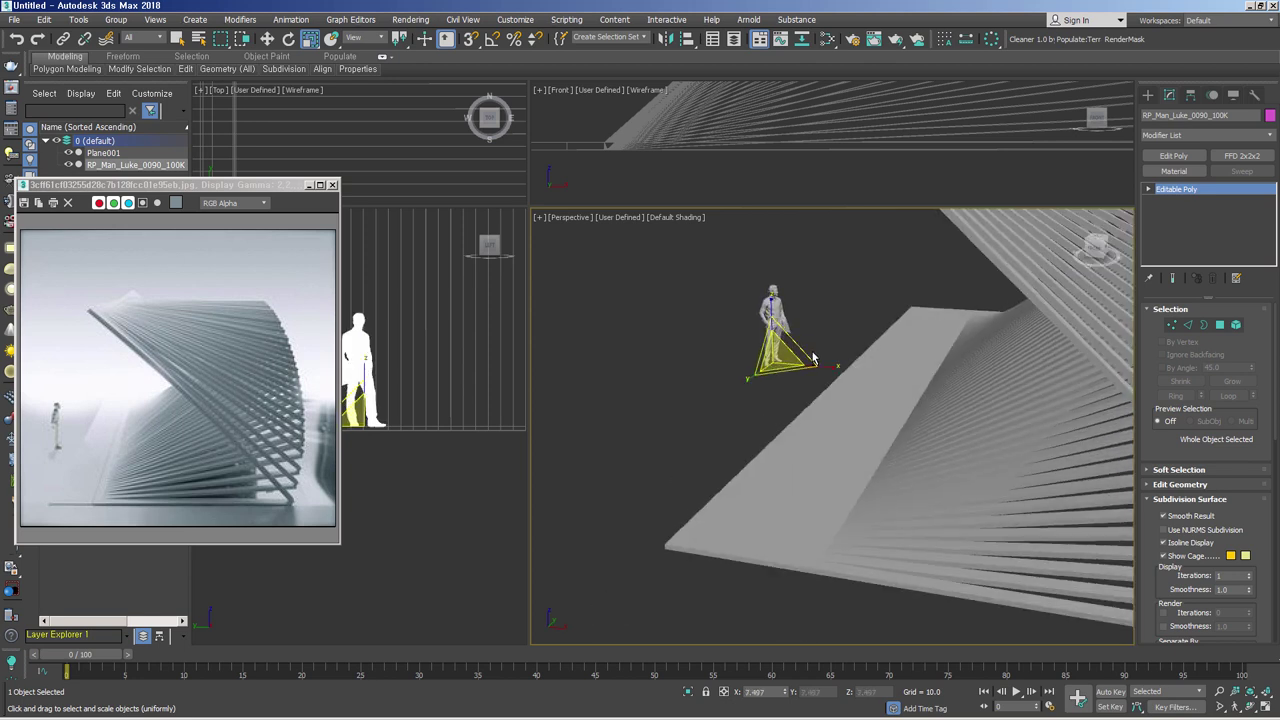
pyautogui.scroll(3, 766, 355)
pyautogui.rightClick(766, 350)
pyautogui.click(785, 356)
pyautogui.keyDown('alt'); pyautogui.moveTo(823, 452); pyautogui.dragTo(845, 460, button='middle'); pyautogui.keyUp('alt')
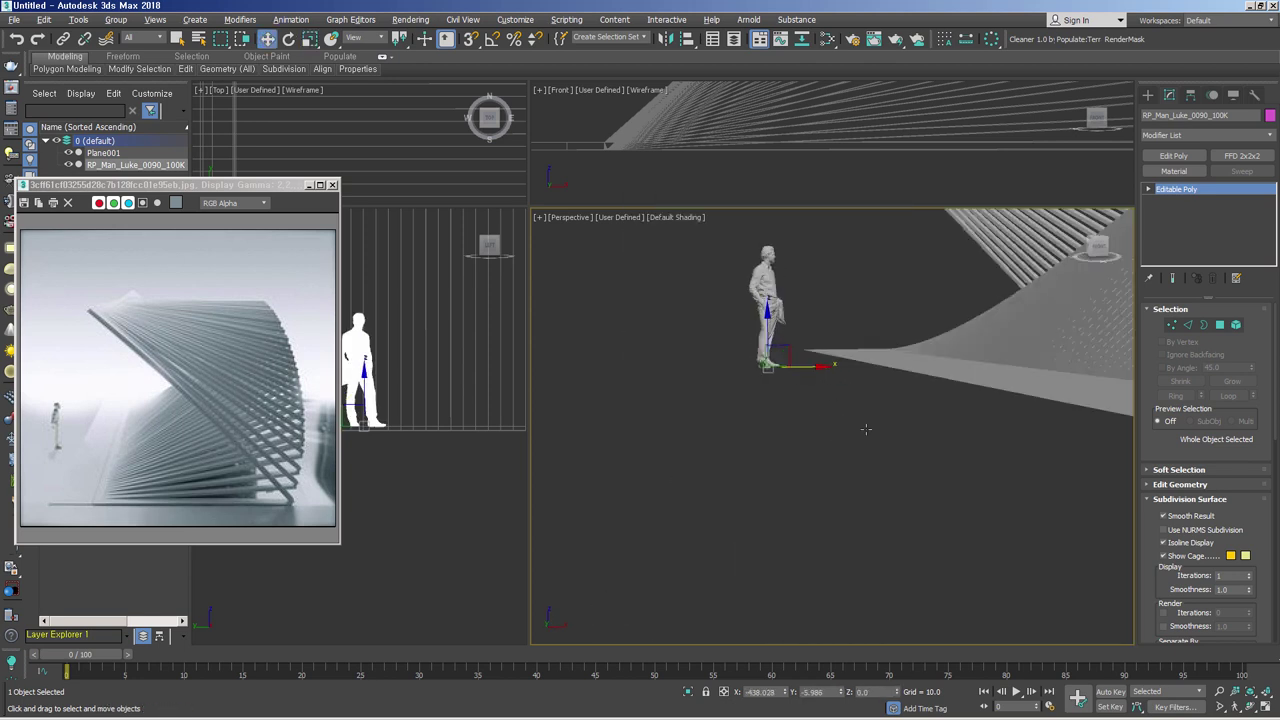
pyautogui.moveTo(815, 365); pyautogui.dragTo(928, 368)
pyautogui.moveTo(928, 368)
pyautogui.keyDown('alt'); pyautogui.mouseDown(button='middle')
pyautogui.moveTo(963, 464)
pyautogui.moveTo(883, 480)
pyautogui.moveTo(919, 481)
pyautogui.moveTo(860, 462)
pyautogui.mouseUp(button='middle'); pyautogui.keyUp('alt')
pyautogui.moveTo(766, 448); pyautogui.dragTo(688, 456)
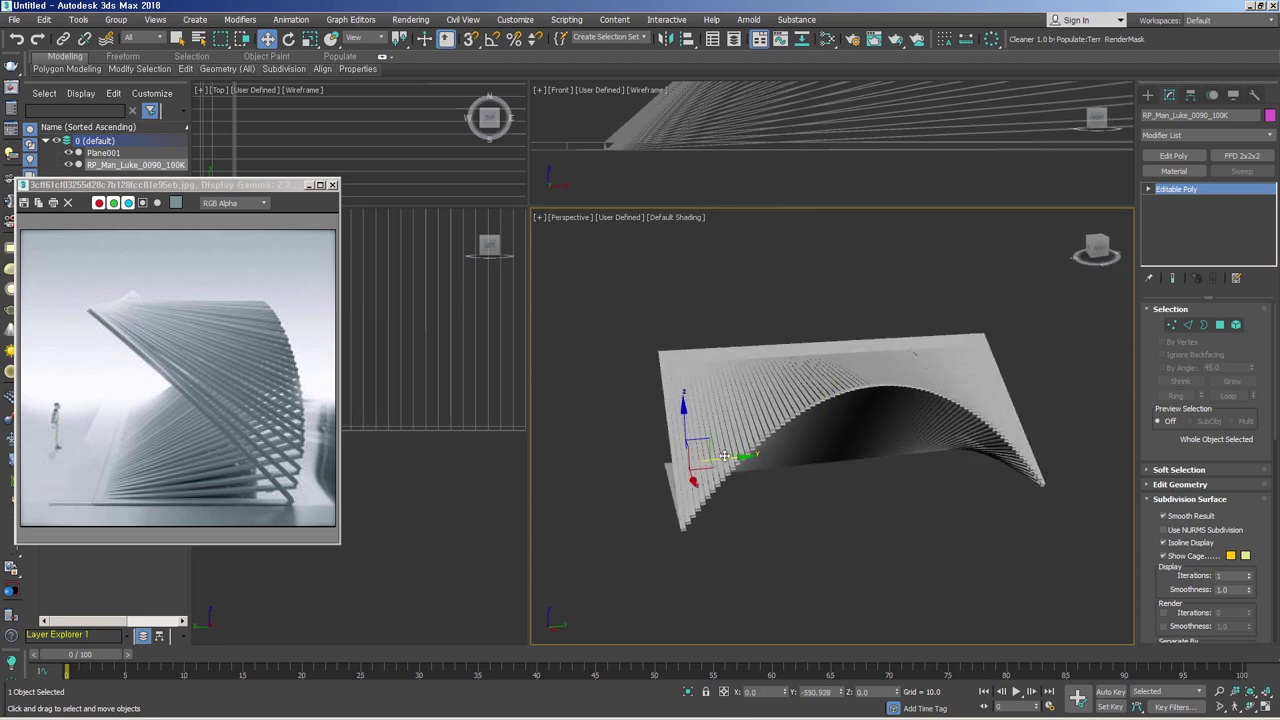
pyautogui.keyDown('alt'); pyautogui.moveTo(688, 490); pyautogui.dragTo(698, 511, button='middle'); pyautogui.keyUp('alt')
# Step: In Top view, nudge the figure left and draw a large single-segment ground plane
pyautogui.press('z')
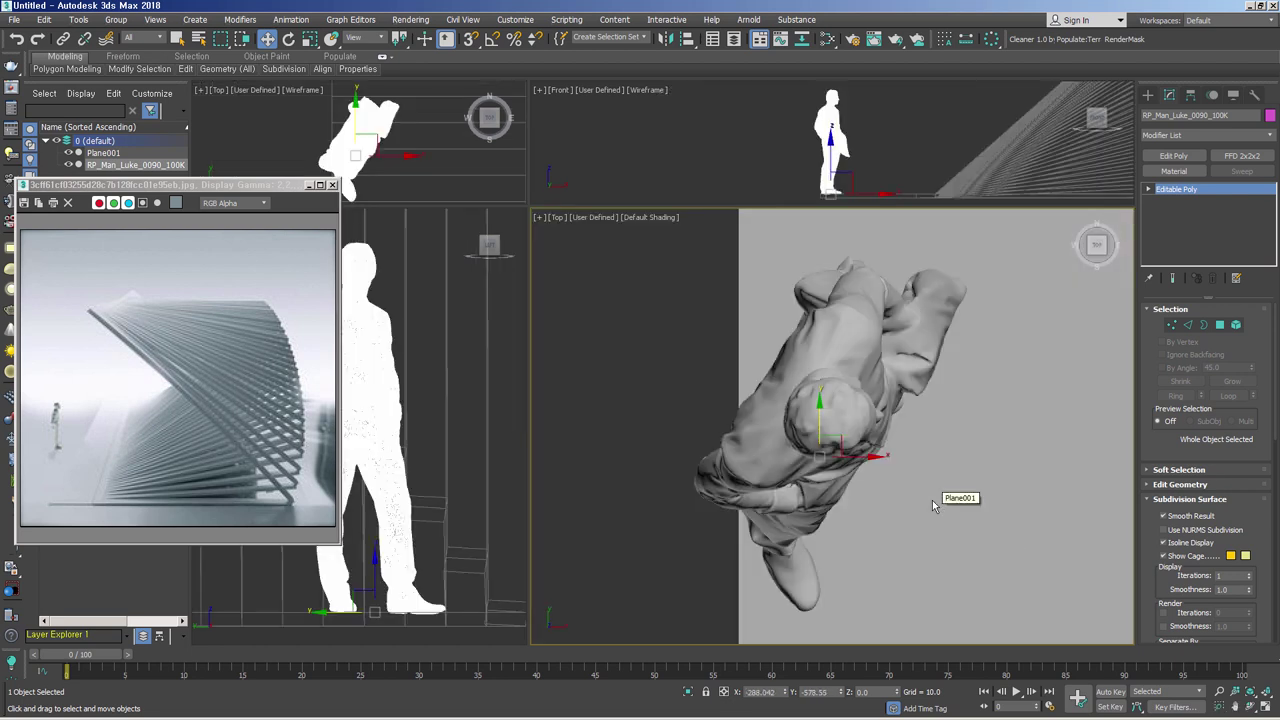
pyautogui.press('t')
pyautogui.moveTo(928, 497); pyautogui.dragTo(847, 497)
pyautogui.click(1148, 94)
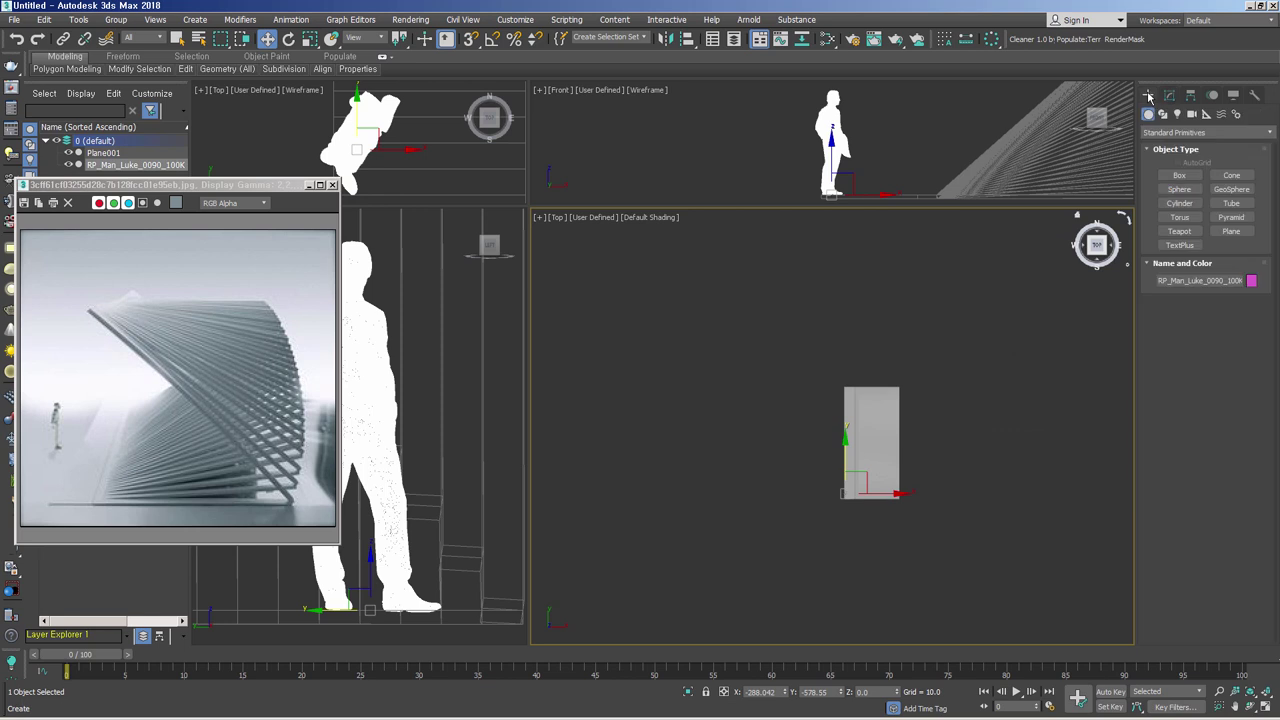
pyautogui.click(1231, 231)
pyautogui.moveTo(682, 250); pyautogui.dragTo(1185, 634)
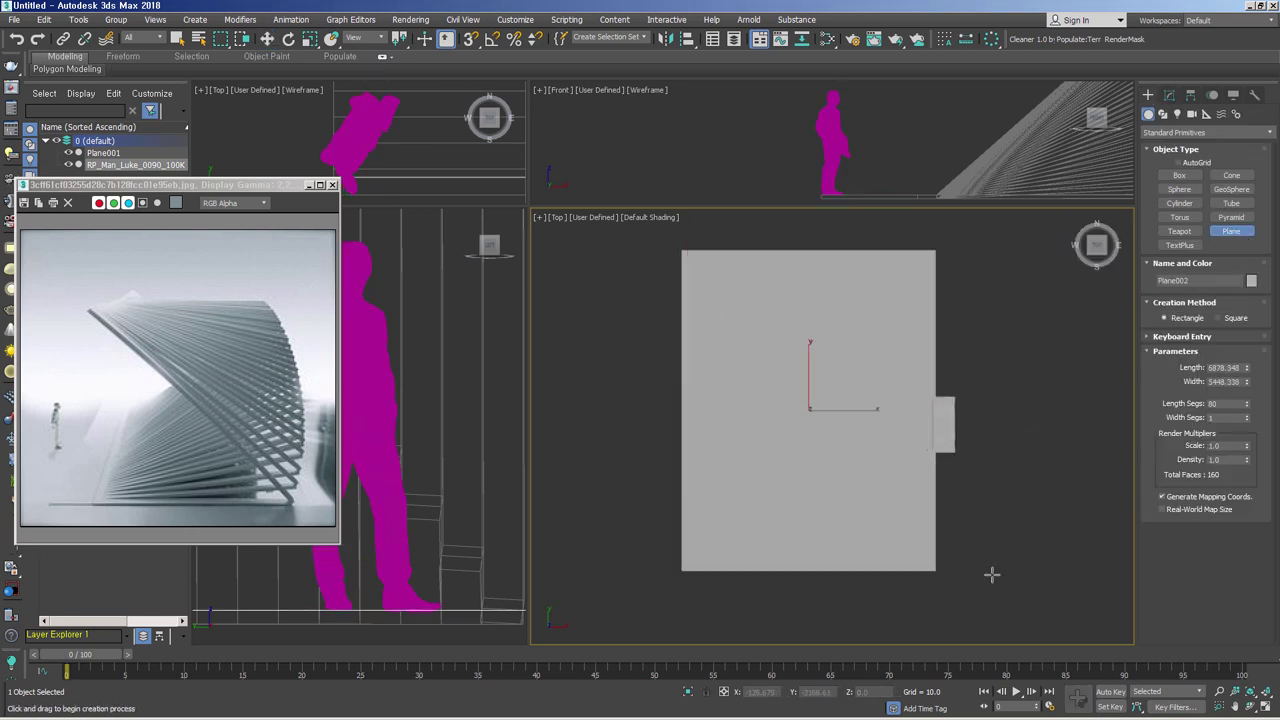
pyautogui.keyDown('alt'); pyautogui.moveTo(1185, 634); pyautogui.dragTo(1000, 500, button='middle'); pyautogui.keyUp('alt')
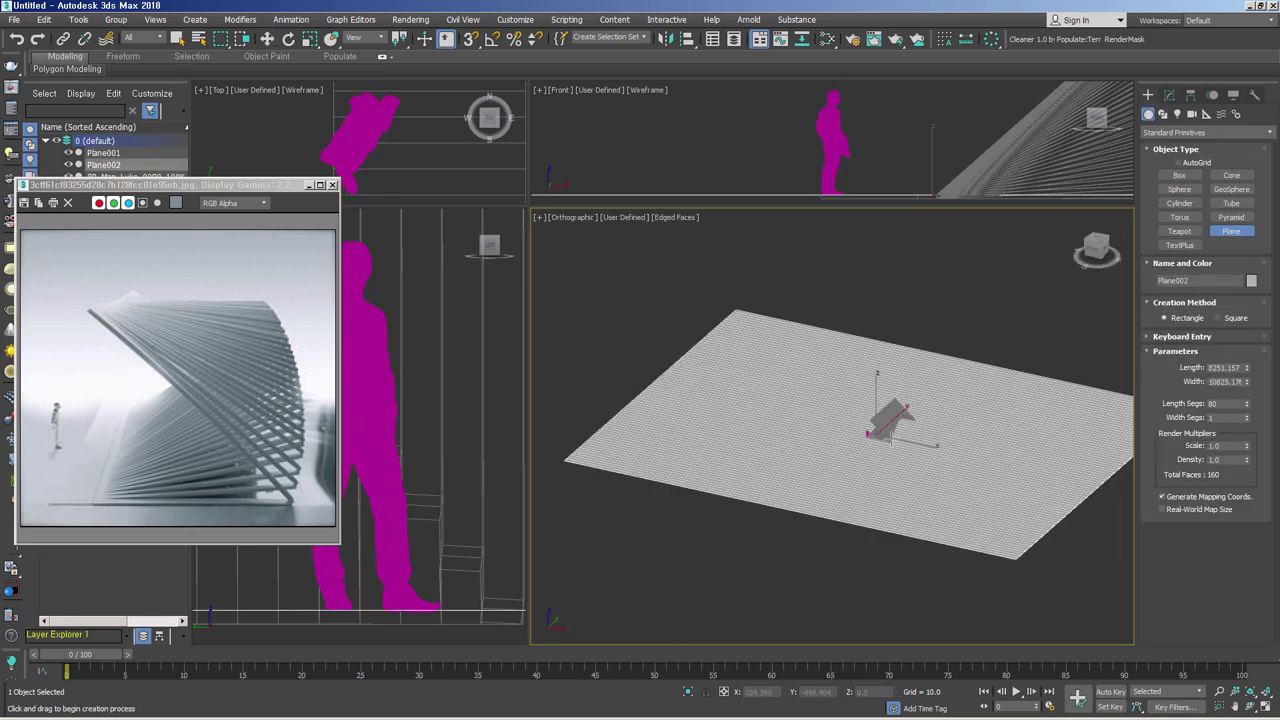
pyautogui.rightClick(1248, 405)
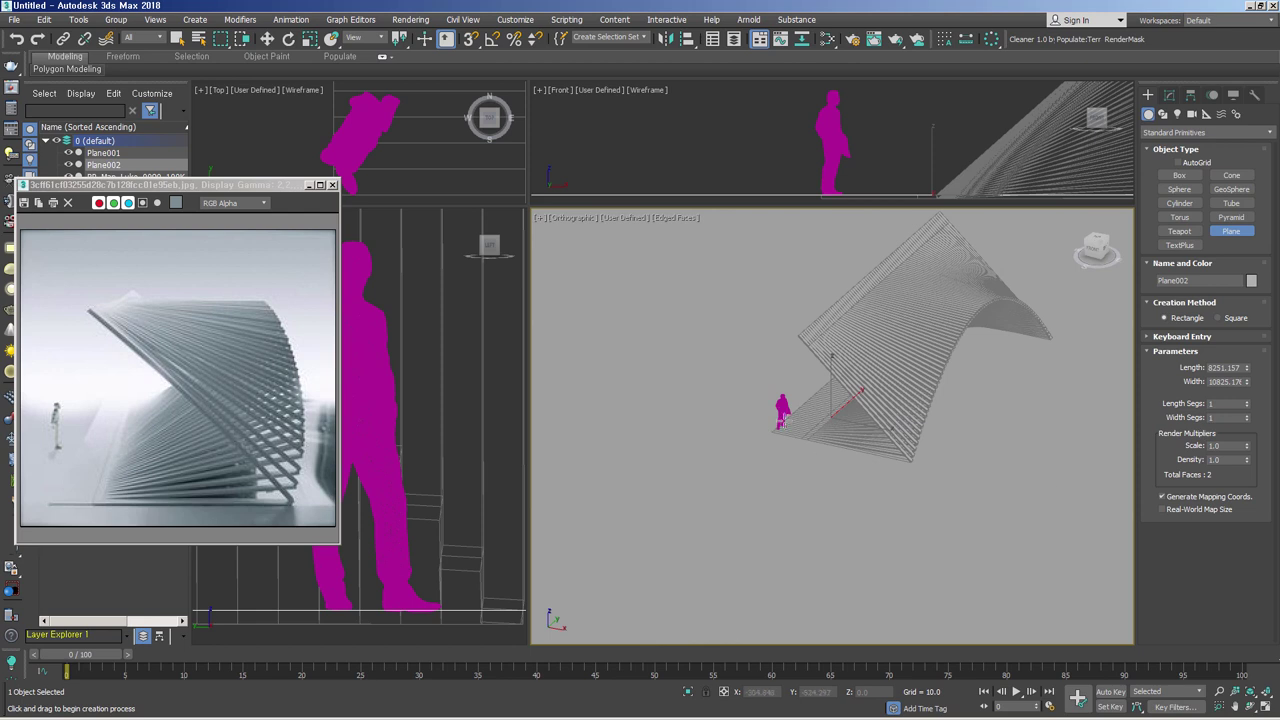
pyautogui.keyDown('alt'); pyautogui.moveTo(783, 421); pyautogui.dragTo(860, 418, button='middle'); pyautogui.keyUp('alt')
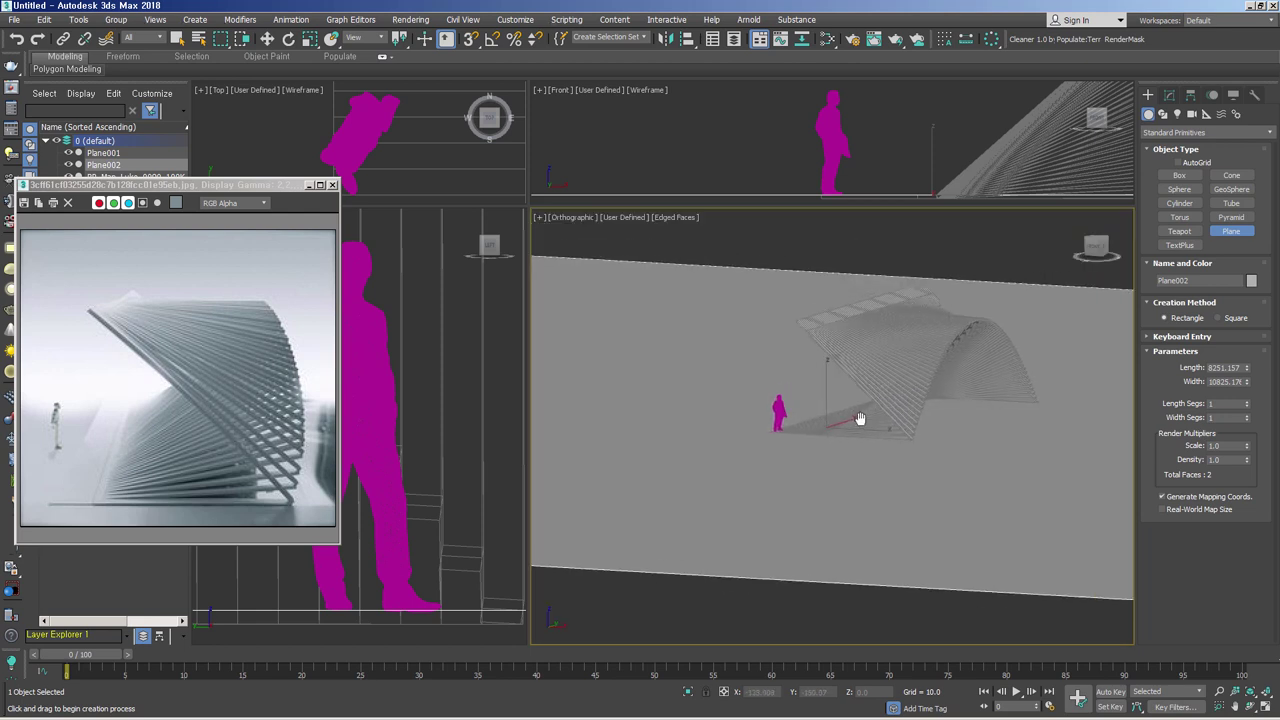
# Step: In Perspective, move Plane002 under the canopy and set its render Scale to 5.0
pyautogui.press('p')
pyautogui.hotkey('alt', 'z')
pyautogui.moveTo(881, 428)
pyautogui.mouseDown()
pyautogui.moveTo(896, 398)
pyautogui.moveTo(832, 457)
pyautogui.mouseUp()
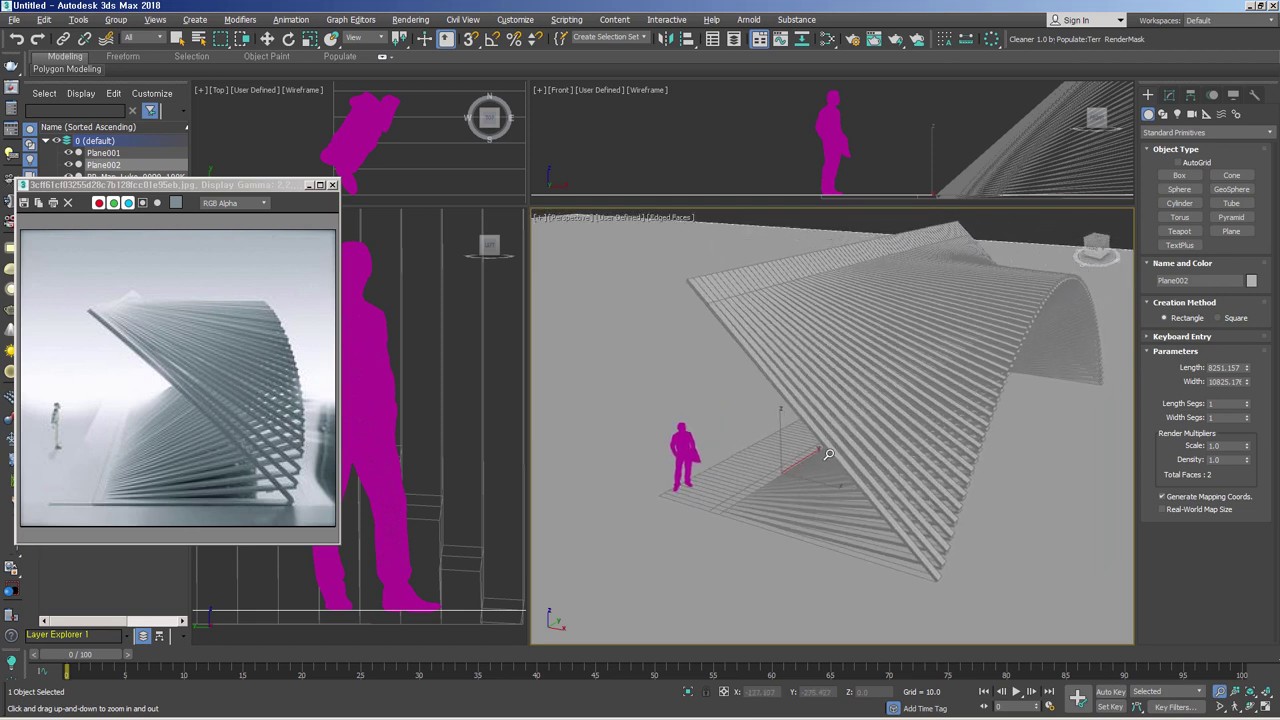
pyautogui.press('w')
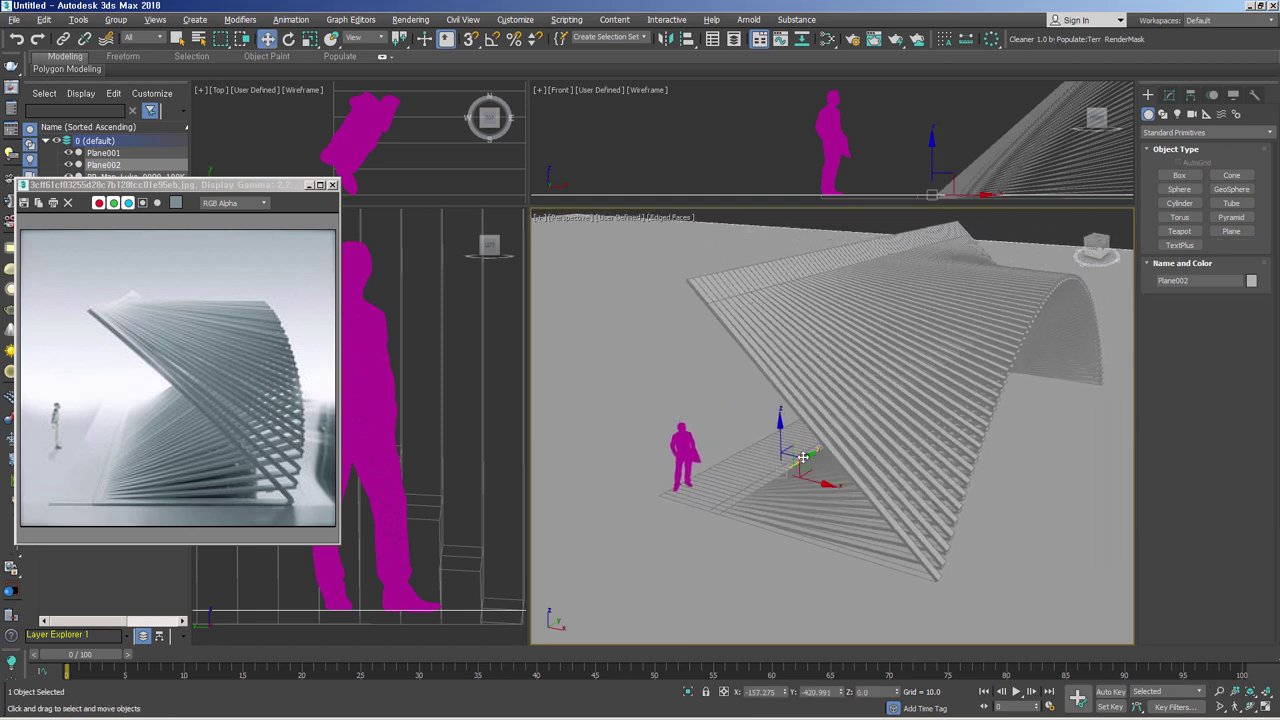
pyautogui.moveTo(803, 457); pyautogui.dragTo(1118, 145)
pyautogui.click(1169, 95)
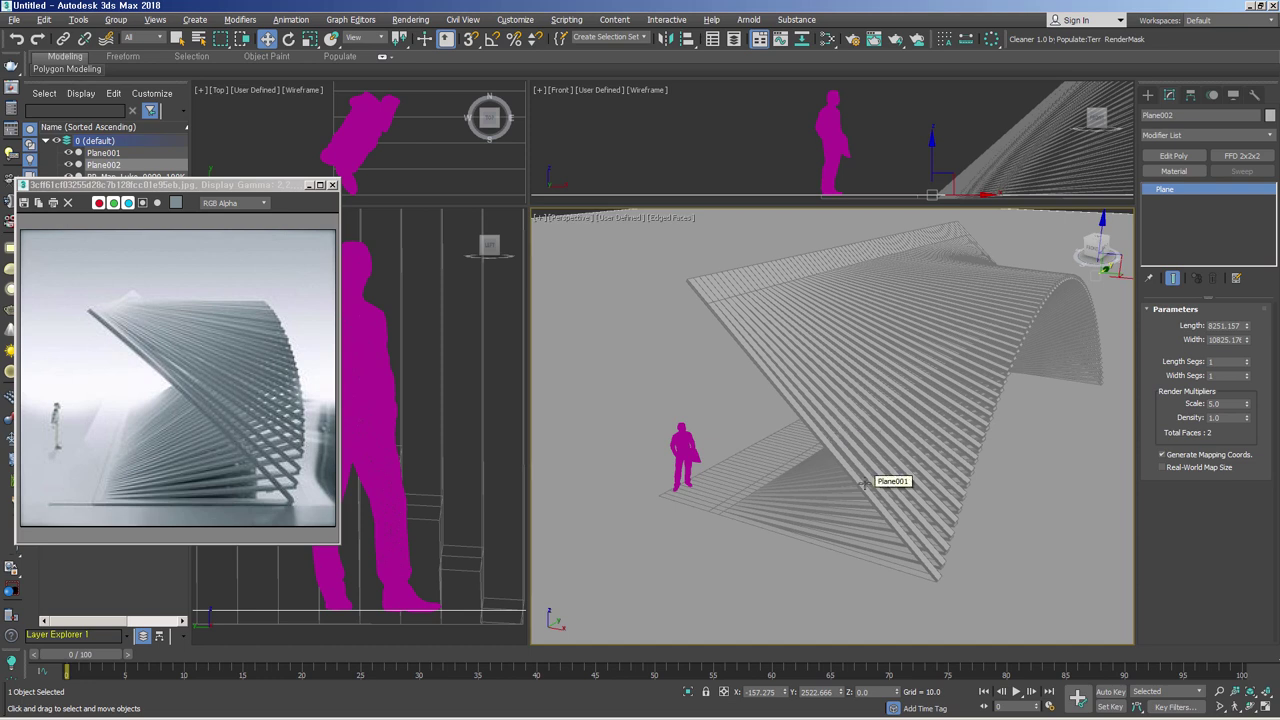
pyautogui.moveTo(864, 484)
pyautogui.keyDown('alt'); pyautogui.mouseDown(button='middle')
pyautogui.moveTo(978, 452)
pyautogui.moveTo(925, 455)
pyautogui.mouseUp(button='middle'); pyautogui.keyUp('alt')
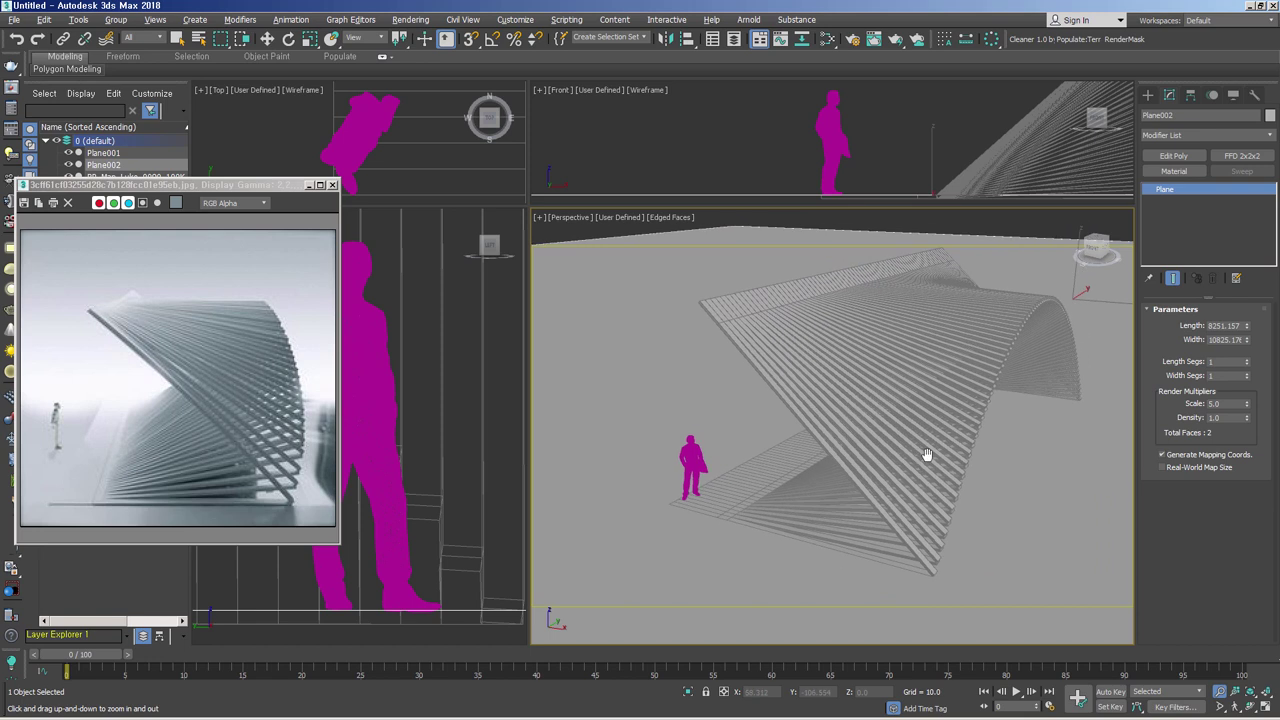
# Step: Create a VRayPhysicalCamera from the current view and set its white balance to Neutral
pyautogui.press('w')
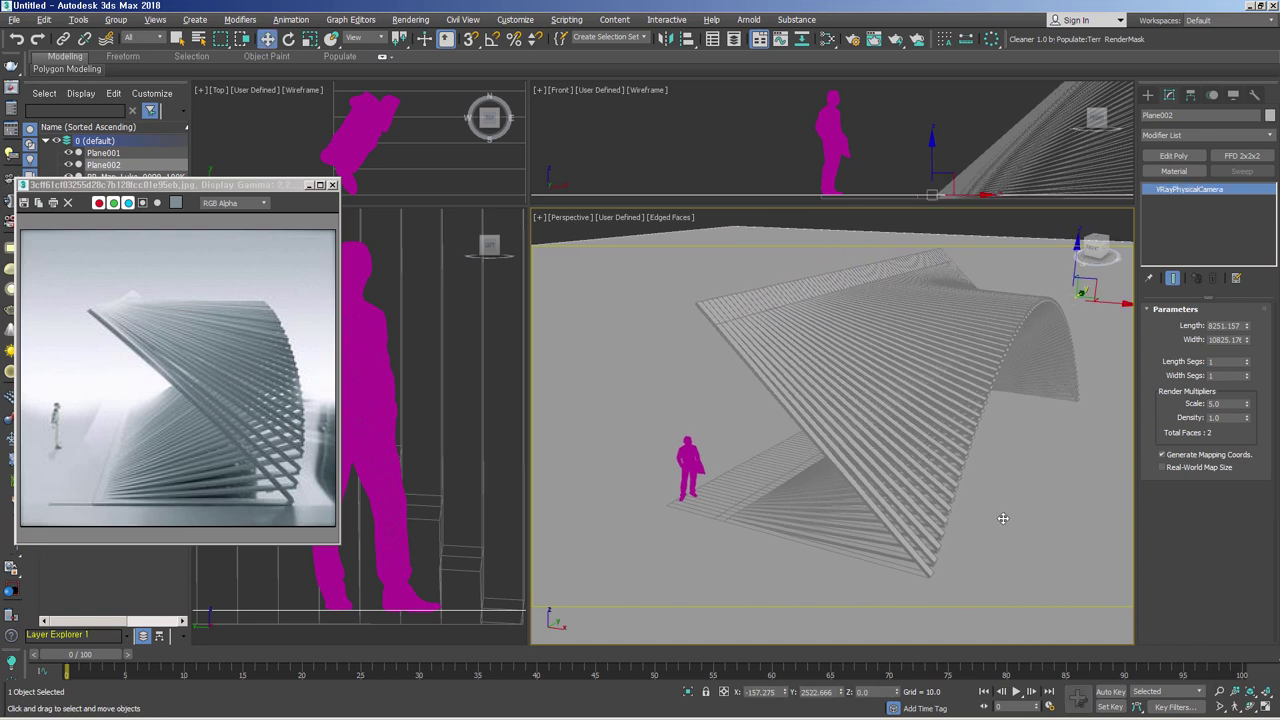
pyautogui.hotkey('ctrl', 'c')
pyautogui.scroll(-3, 1267, 314)
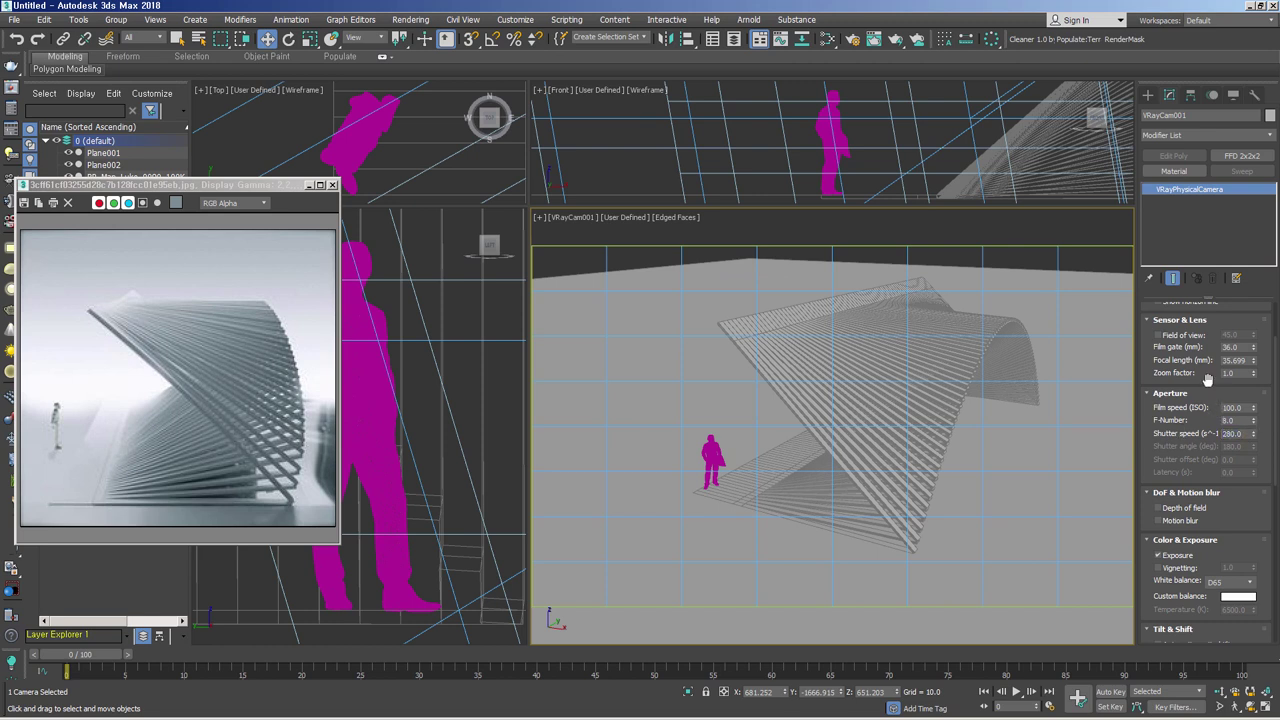
pyautogui.scroll(-2, 1209, 400)
pyautogui.scroll(-2, 1213, 443)
pyautogui.click(1225, 448)
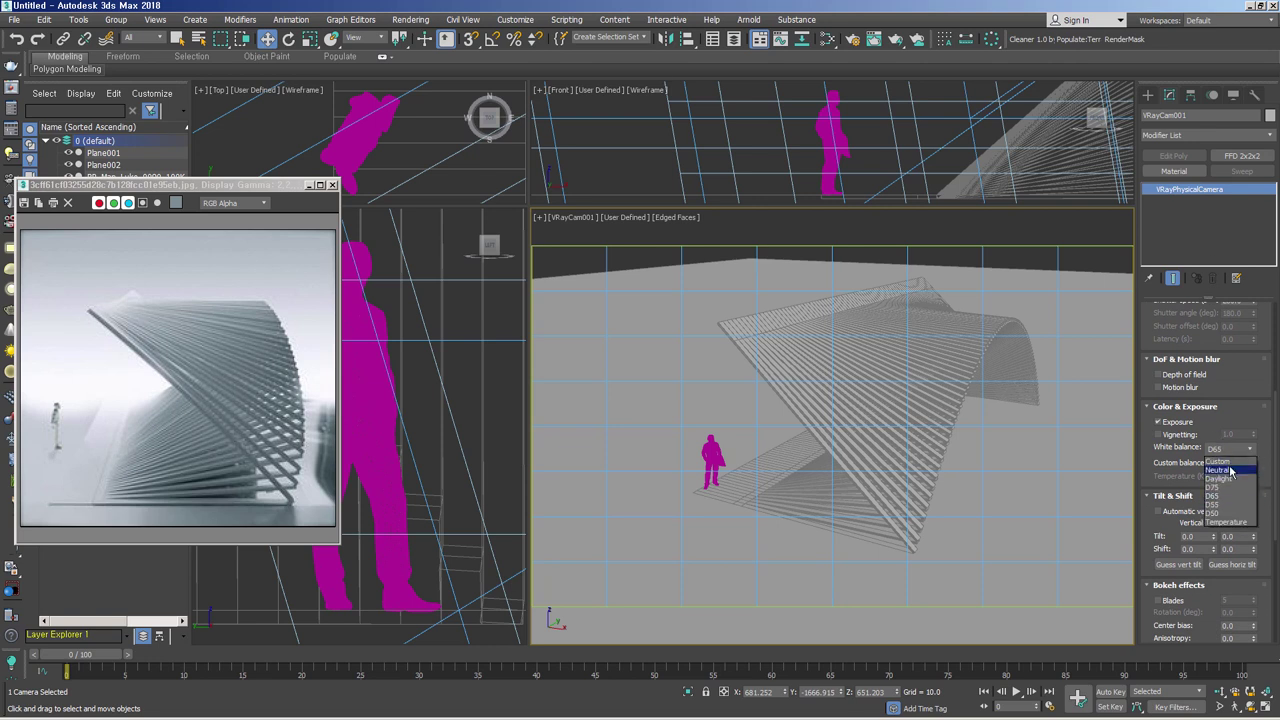
pyautogui.click(1232, 471)
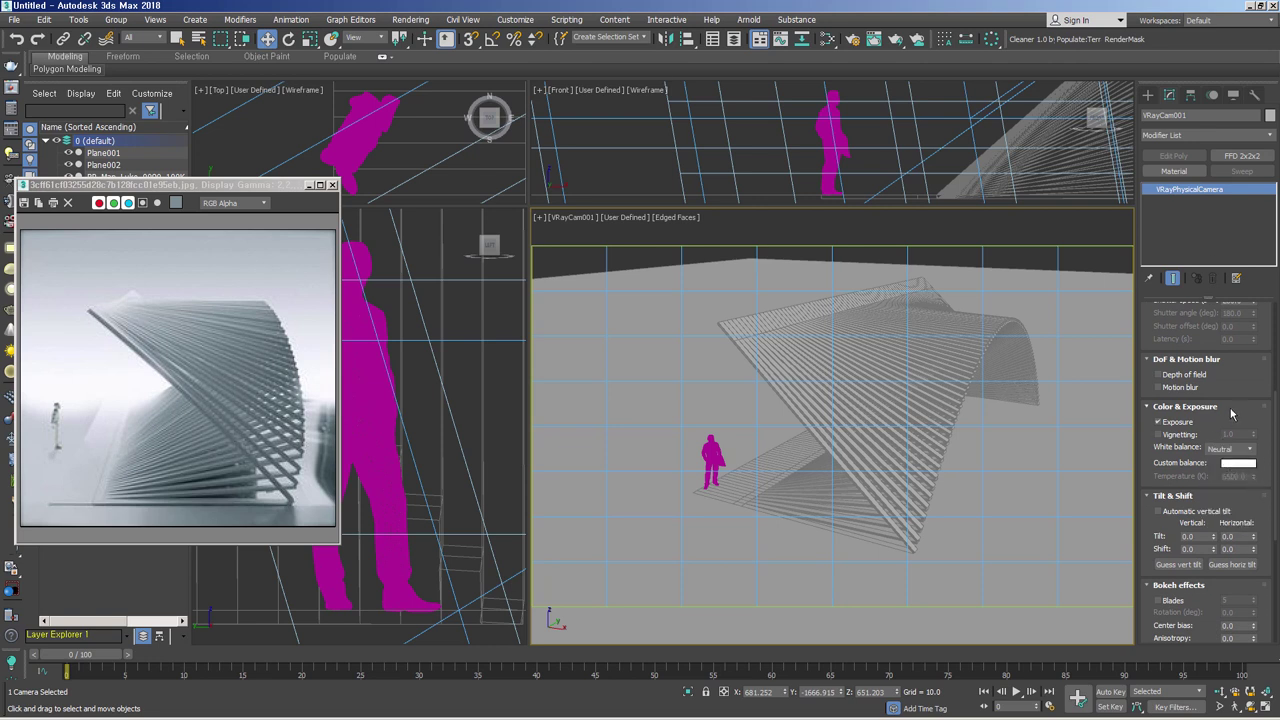
# Step: Select the canopy Plane001 and switch to the Front view, zoomed out
pyautogui.click(846, 509)
pyautogui.press('f')
pyautogui.scroll(-3, 797, 548)
pyautogui.scroll(-2, 797, 548)
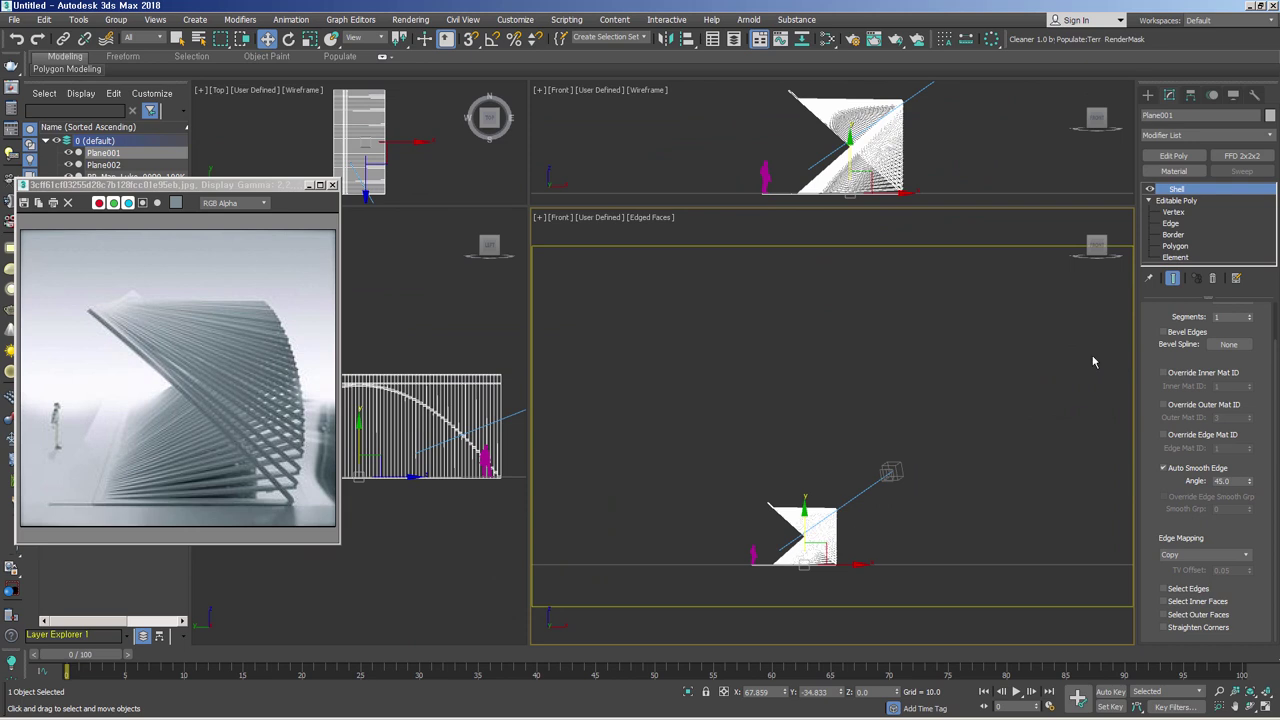
# Step: Drag a VRaySun high above the canopy in the Front view, accepting a VRaySky environment
pyautogui.click(1148, 94)
pyautogui.click(1177, 113)
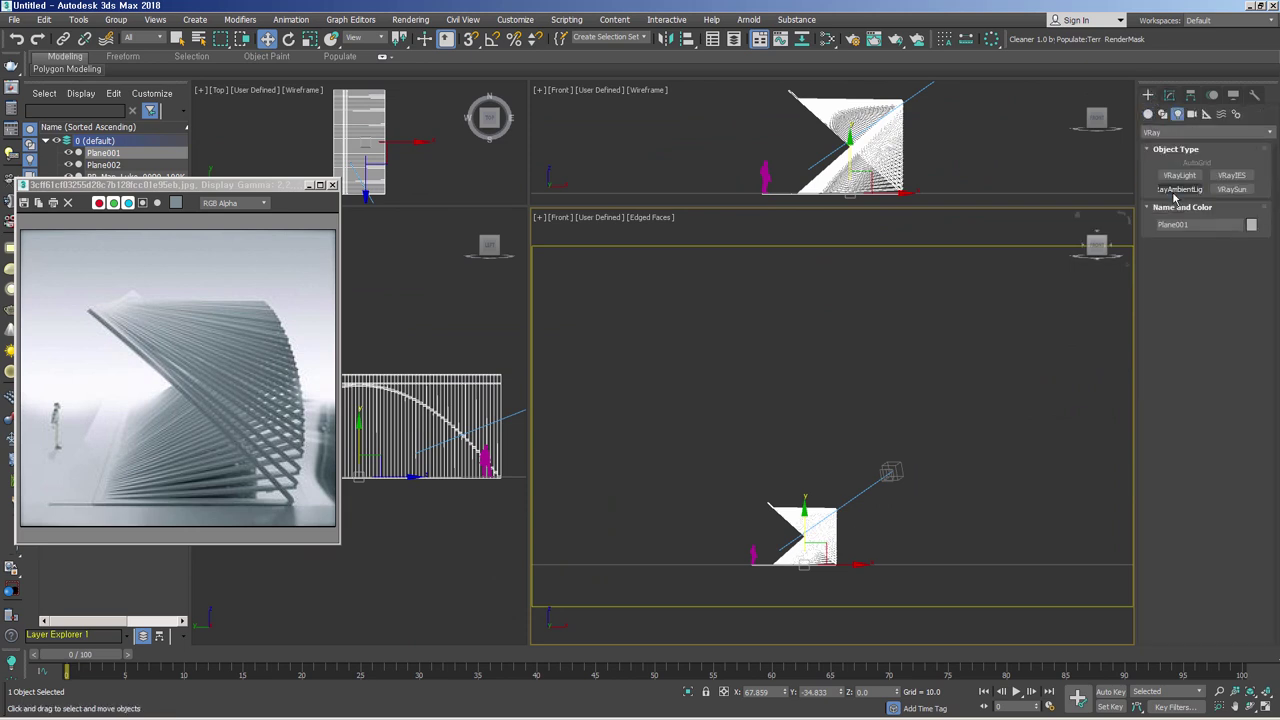
pyautogui.click(1236, 193)
pyautogui.moveTo(906, 505); pyautogui.dragTo(848, 521, button='middle')
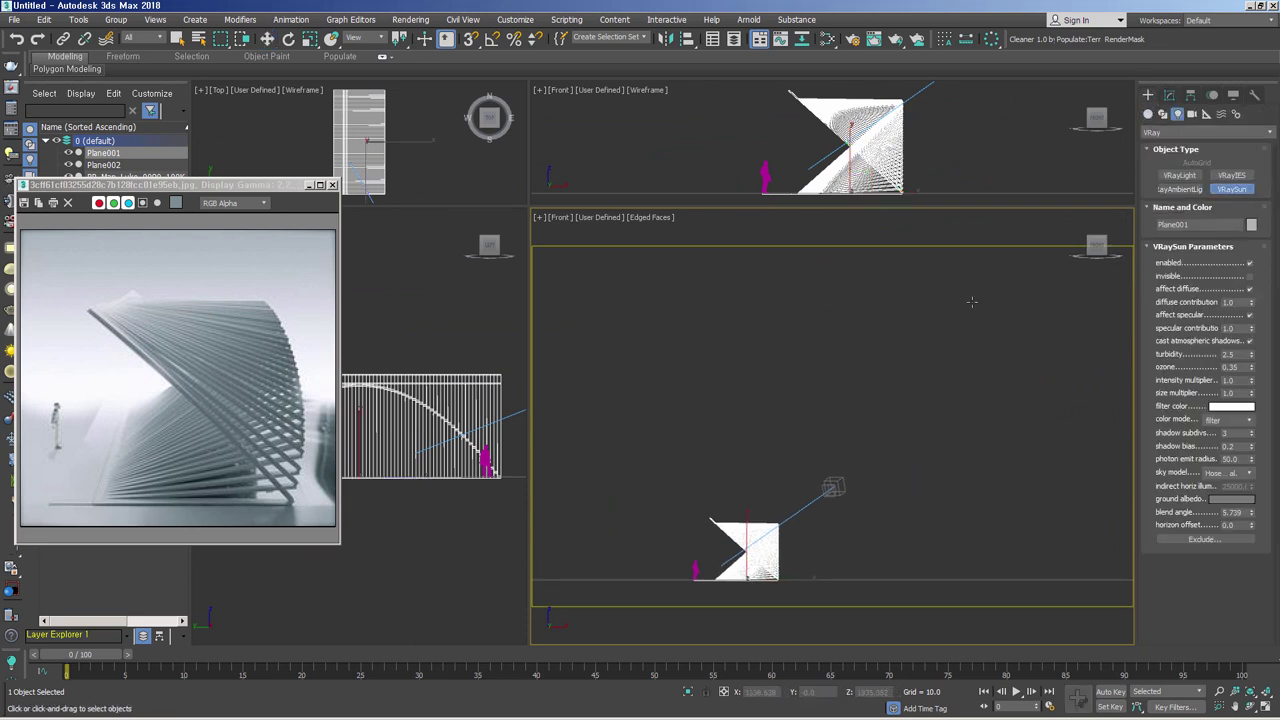
pyautogui.moveTo(964, 306); pyautogui.dragTo(704, 583)
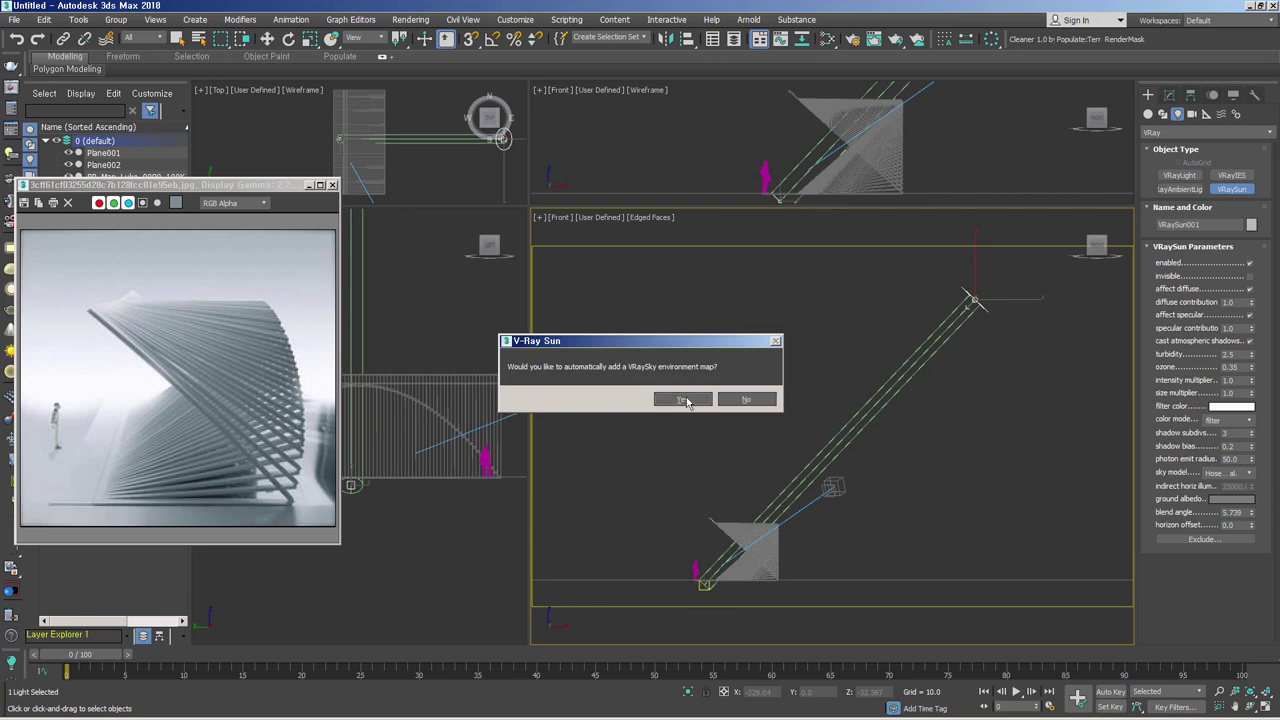
pyautogui.click(686, 401)
# Step: Move the sun to a new position, checking its angle from other viewpoints
pyautogui.keyDown('alt'); pyautogui.moveTo(700, 420); pyautogui.dragTo(871, 452, button='middle'); pyautogui.keyUp('alt')
pyautogui.press('w')
pyautogui.moveTo(872, 452); pyautogui.dragTo(800, 452)
pyautogui.moveTo(800, 452)
pyautogui.keyDown('alt'); pyautogui.mouseDown(button='middle')
pyautogui.moveTo(843, 488)
pyautogui.moveTo(878, 415)
pyautogui.mouseUp(button='middle'); pyautogui.keyUp('alt')
pyautogui.moveTo(886, 385); pyautogui.dragTo(869, 401)
pyautogui.keyDown('alt'); pyautogui.moveTo(869, 401); pyautogui.dragTo(875, 430, button='middle'); pyautogui.keyUp('alt')
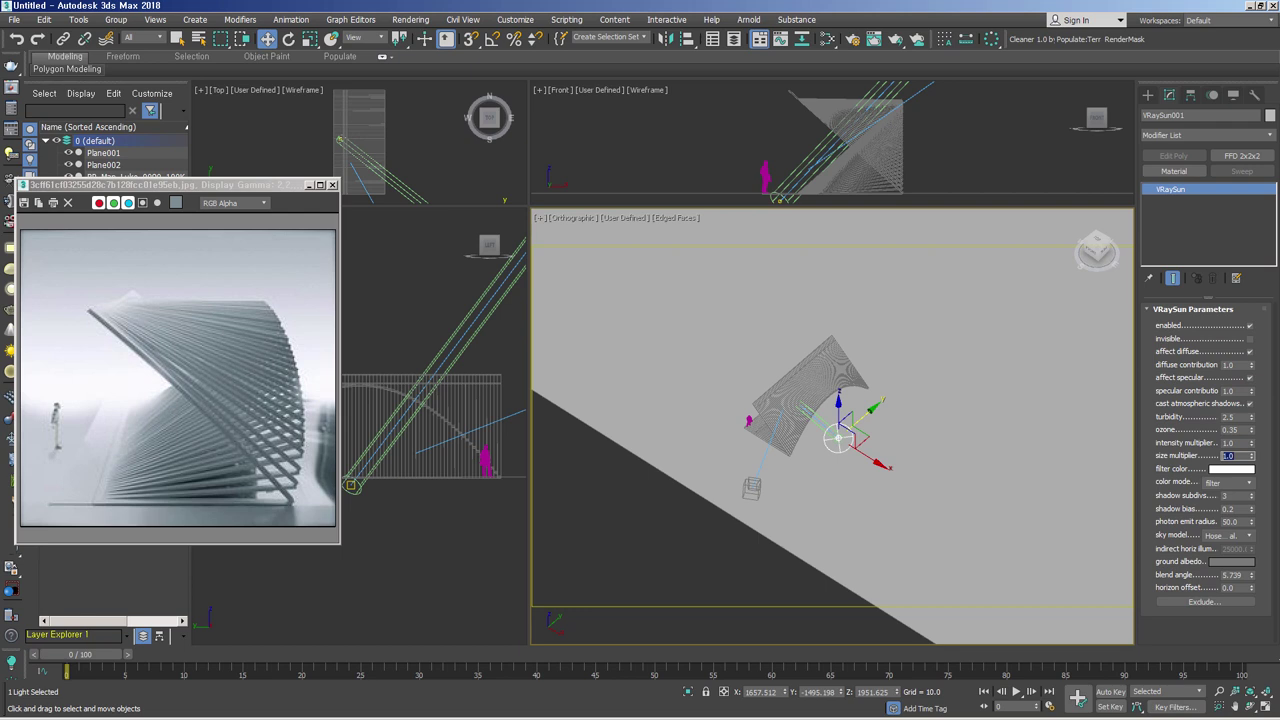
# Step: Set the sun's size multiplier to 2.0 and ozone to 1.0, and return to the camera view
pyautogui.write('2')
pyautogui.press('Return')
pyautogui.moveTo(1254, 435); pyautogui.dragTo(1254, 415)
pyautogui.keyDown('alt'); pyautogui.moveTo(930, 480); pyautogui.dragTo(873, 491, button='middle'); pyautogui.keyUp('alt')
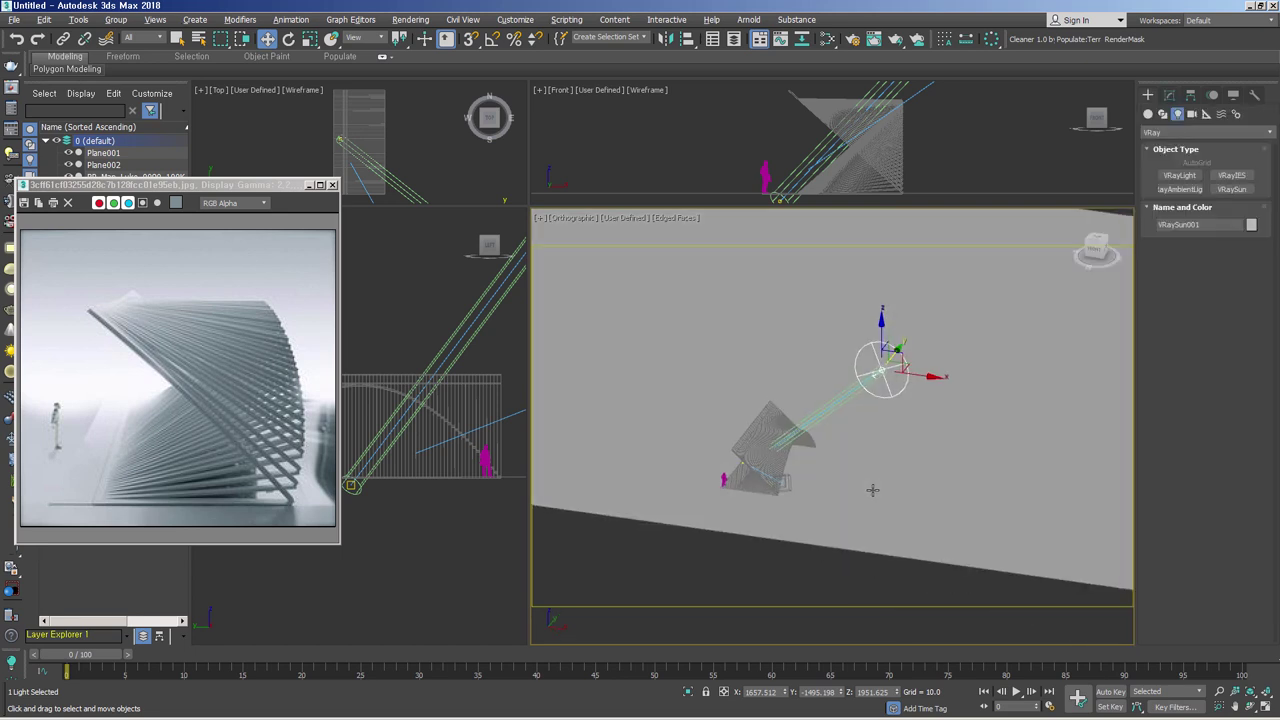
pyautogui.press('c')
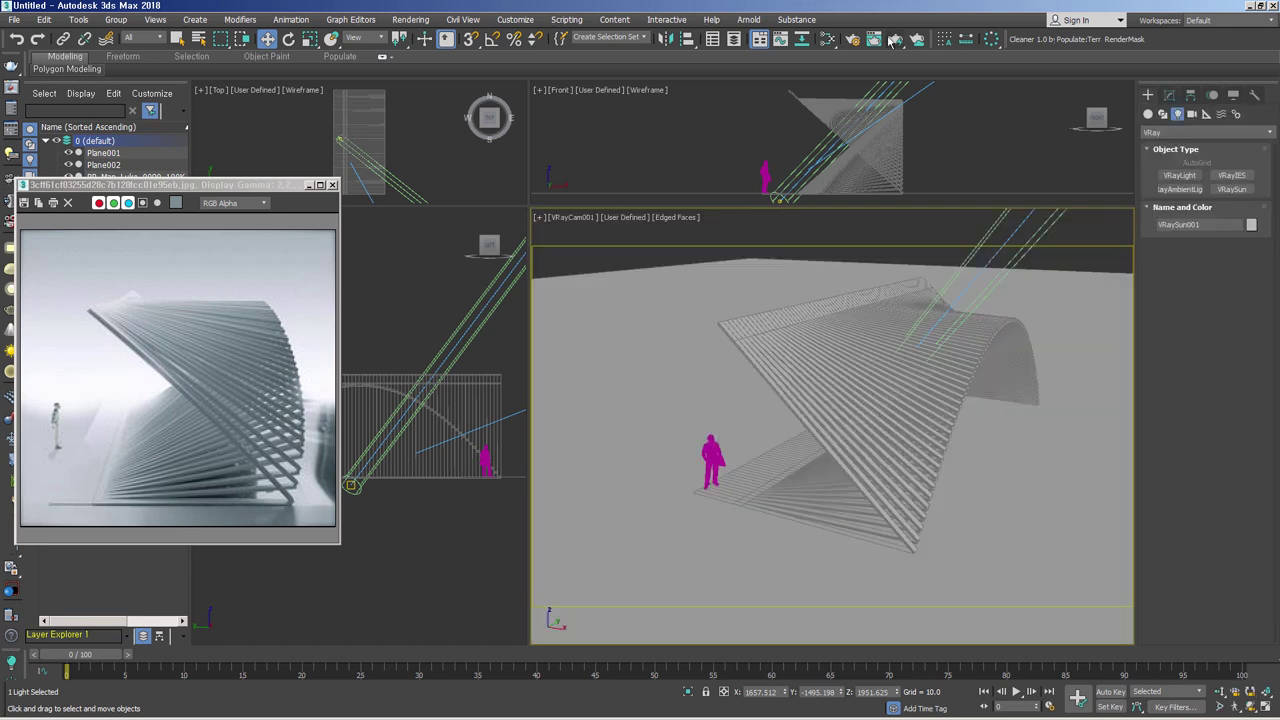
# Step: Add a VRayToon atmosphere effect from Environment and Effects for black 1.5-pixel outlines
pyautogui.click(410, 19)
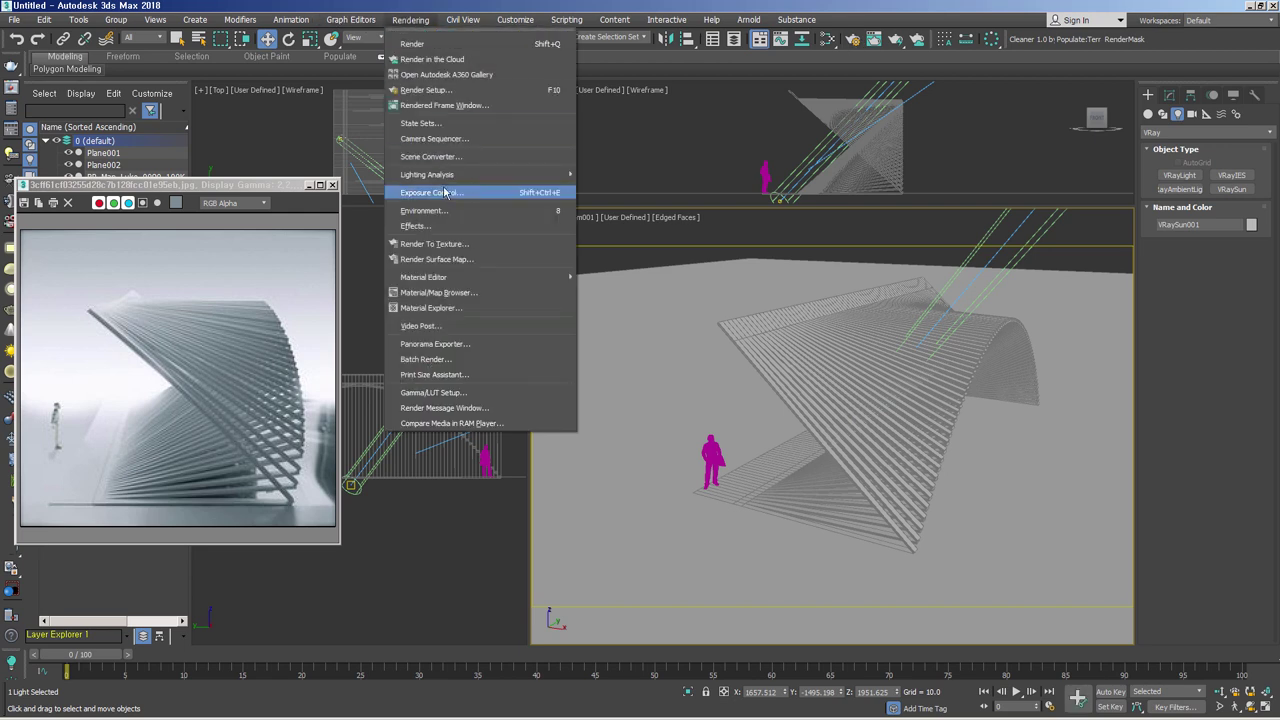
pyautogui.click(424, 210)
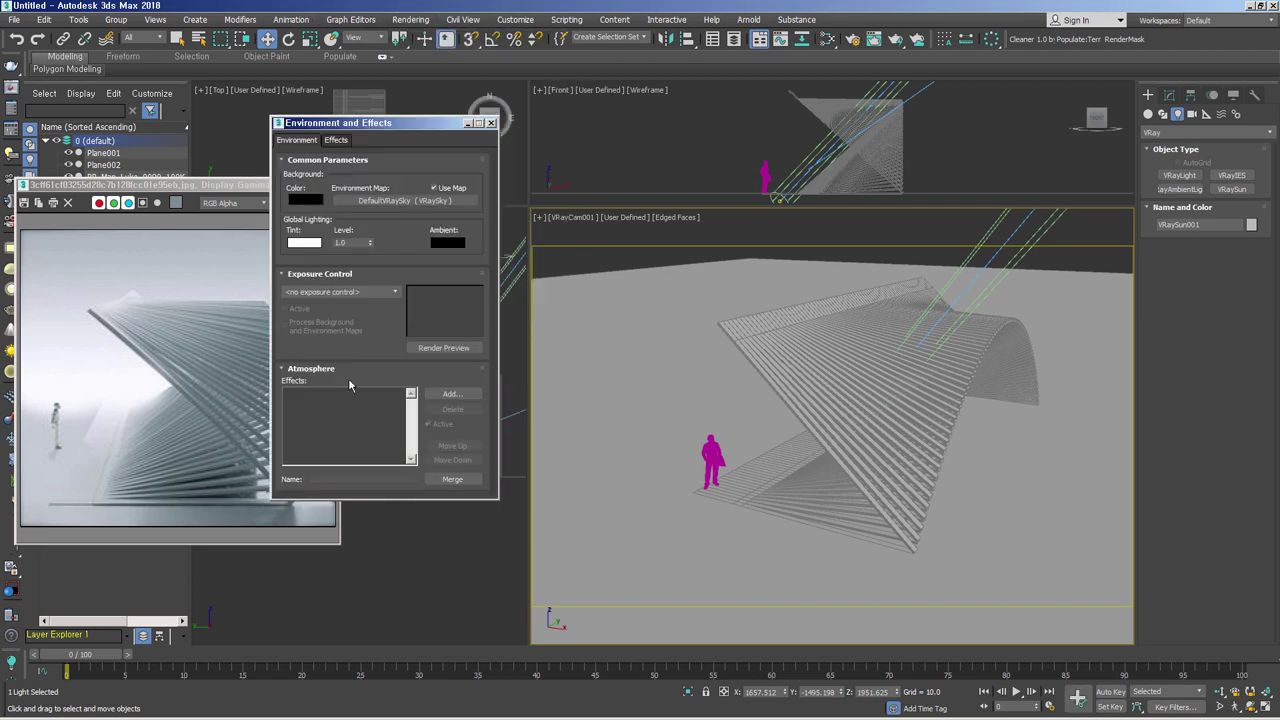
pyautogui.click(447, 396)
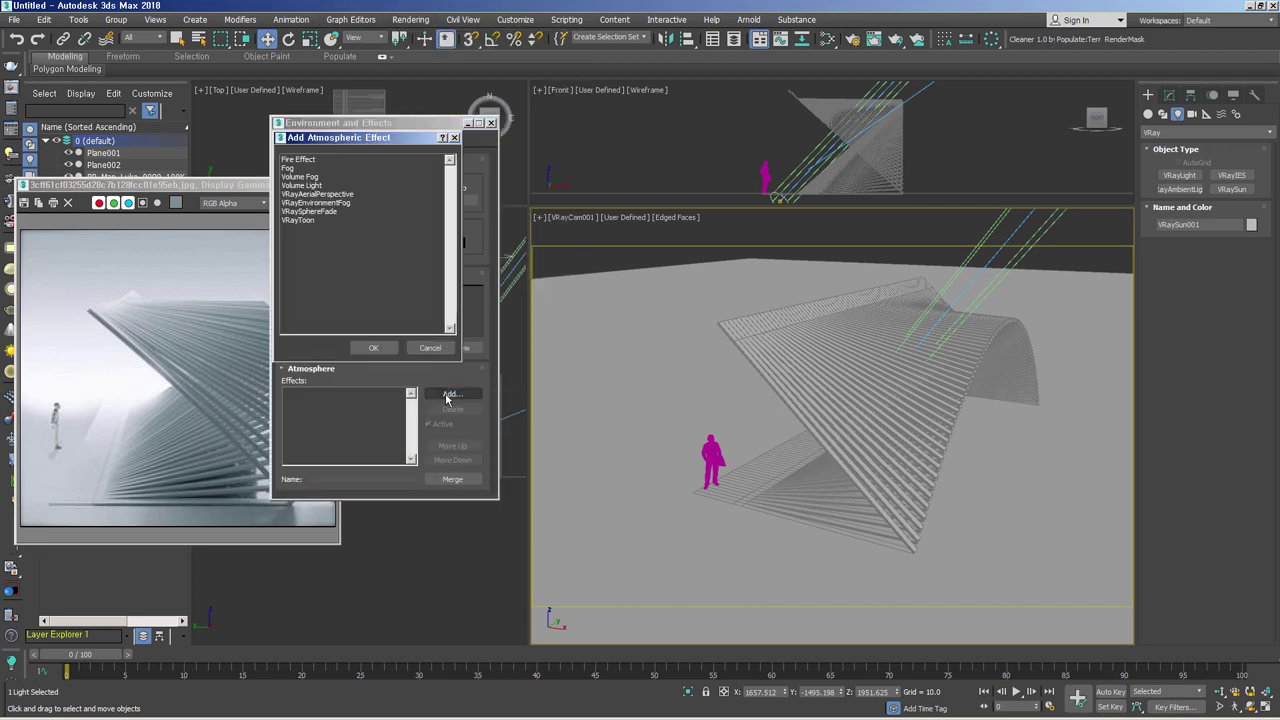
pyautogui.doubleClick(311, 220)
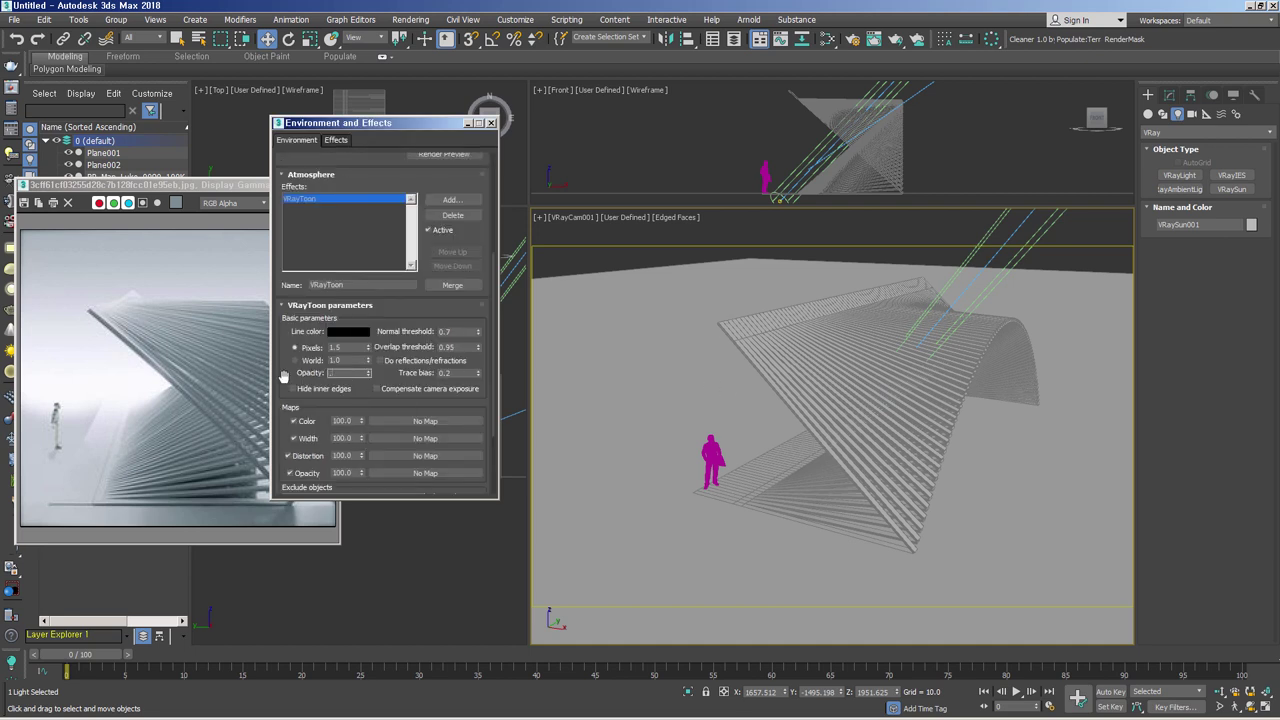
pyautogui.click(491, 122)
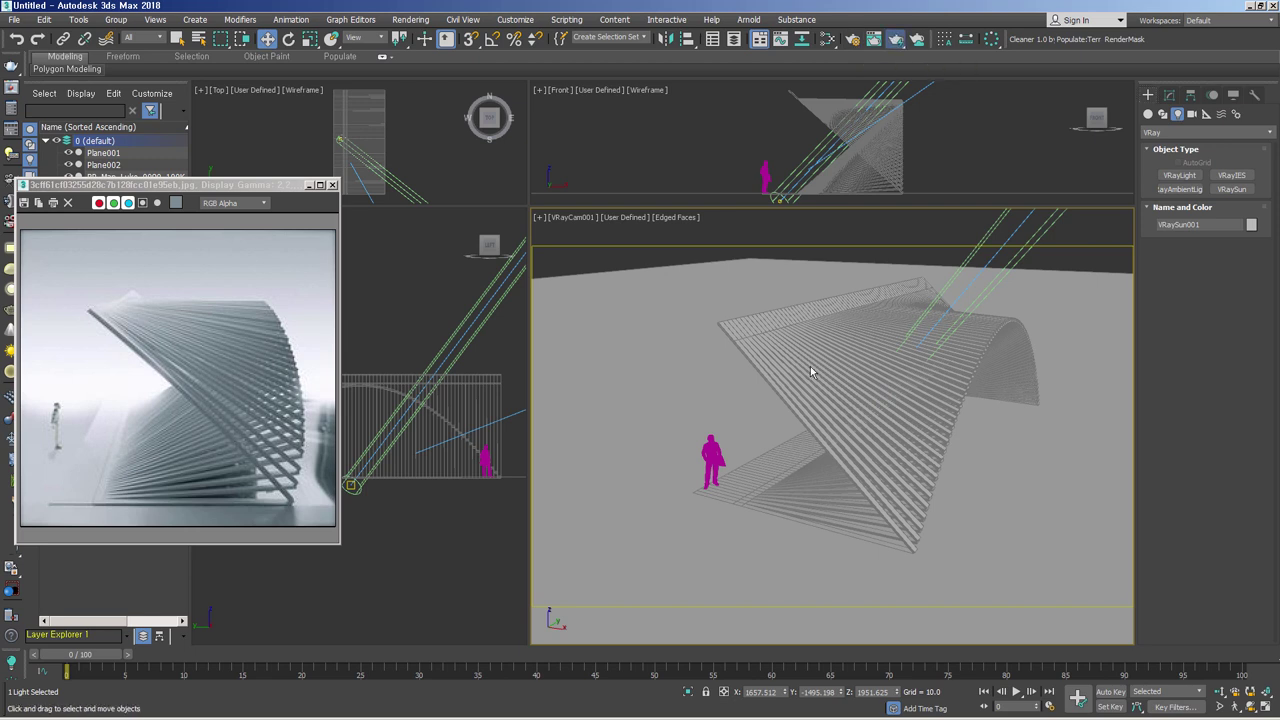
# Step: Render the VRayCam001 view in V-Ray, then close it and select the ground plane Plane002
pyautogui.hotkey('shift', 'q')
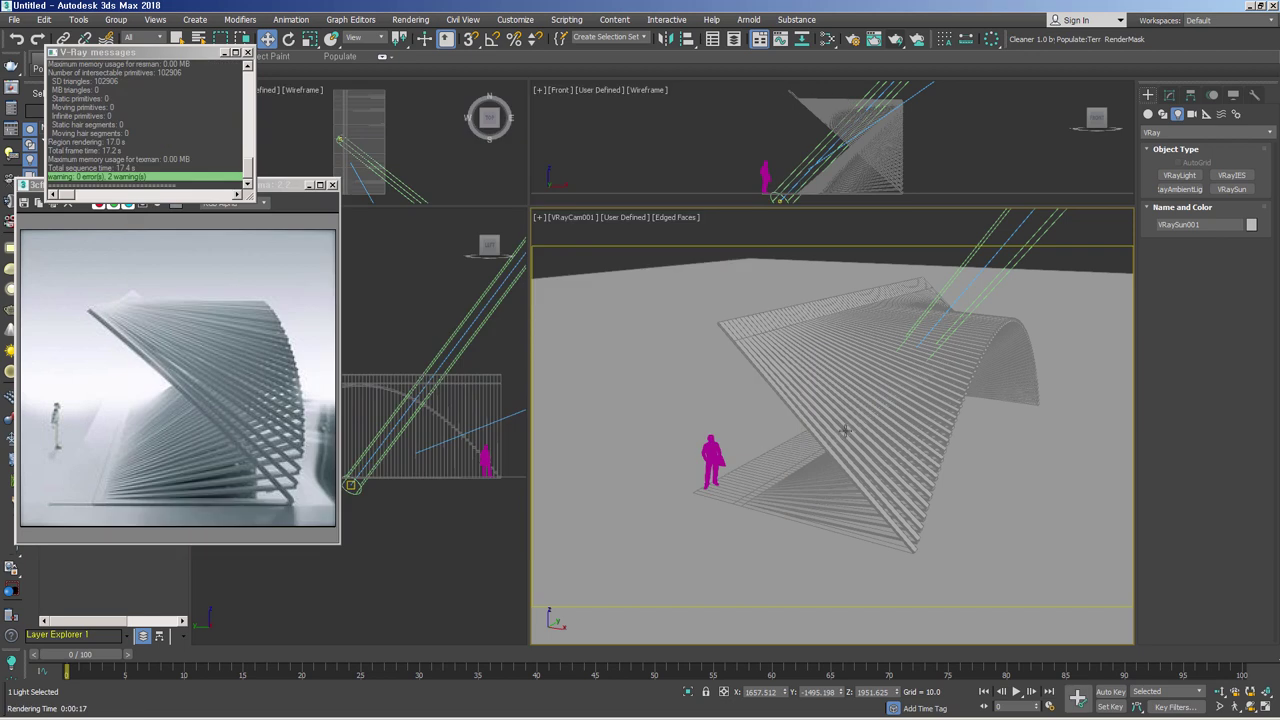
pyautogui.click(831, 420)
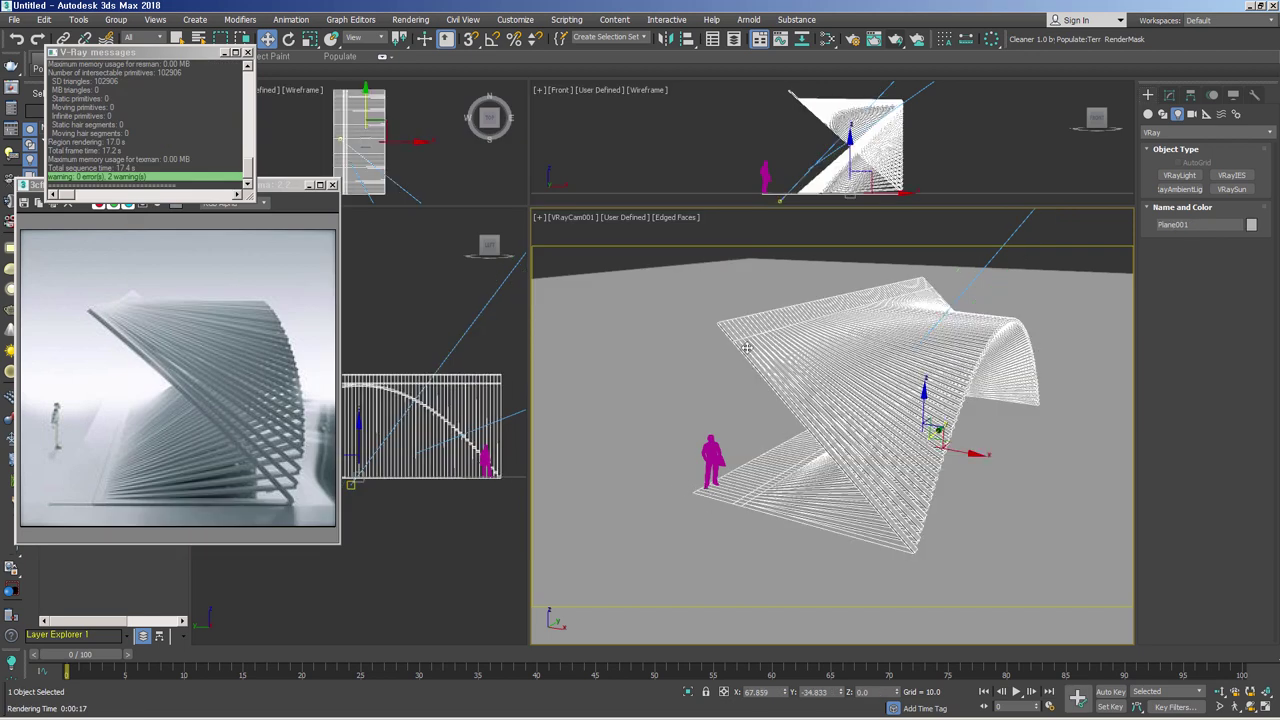
pyautogui.click(958, 567)
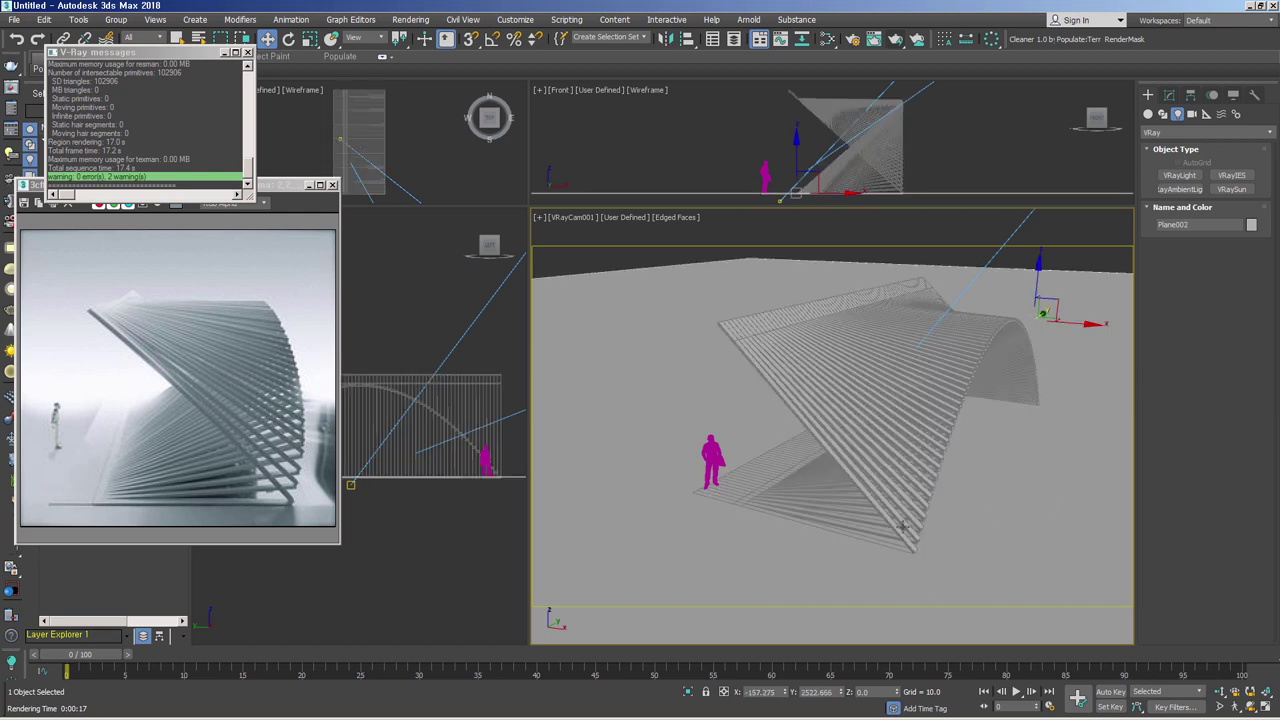
# Step: Align Plane002's Z minimum to Plane001's Z minimum, then re-render the camera view
pyautogui.hotkey('alt', 'a')
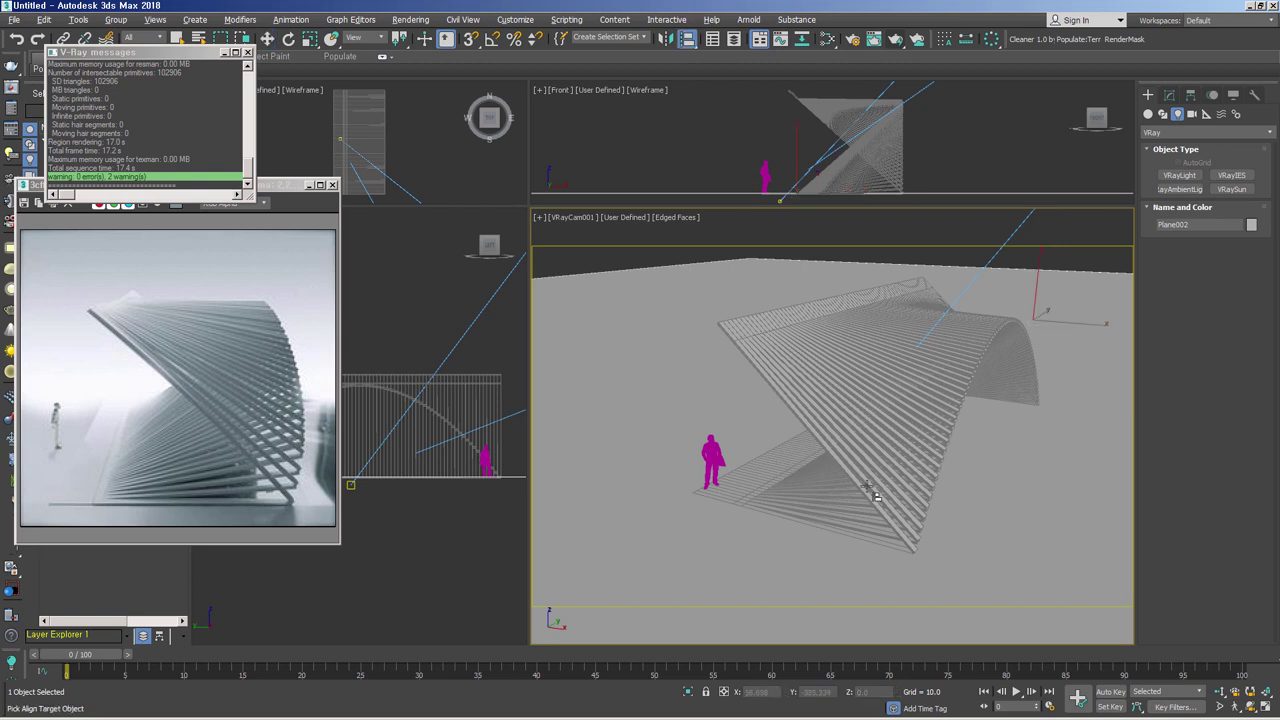
pyautogui.click(863, 489)
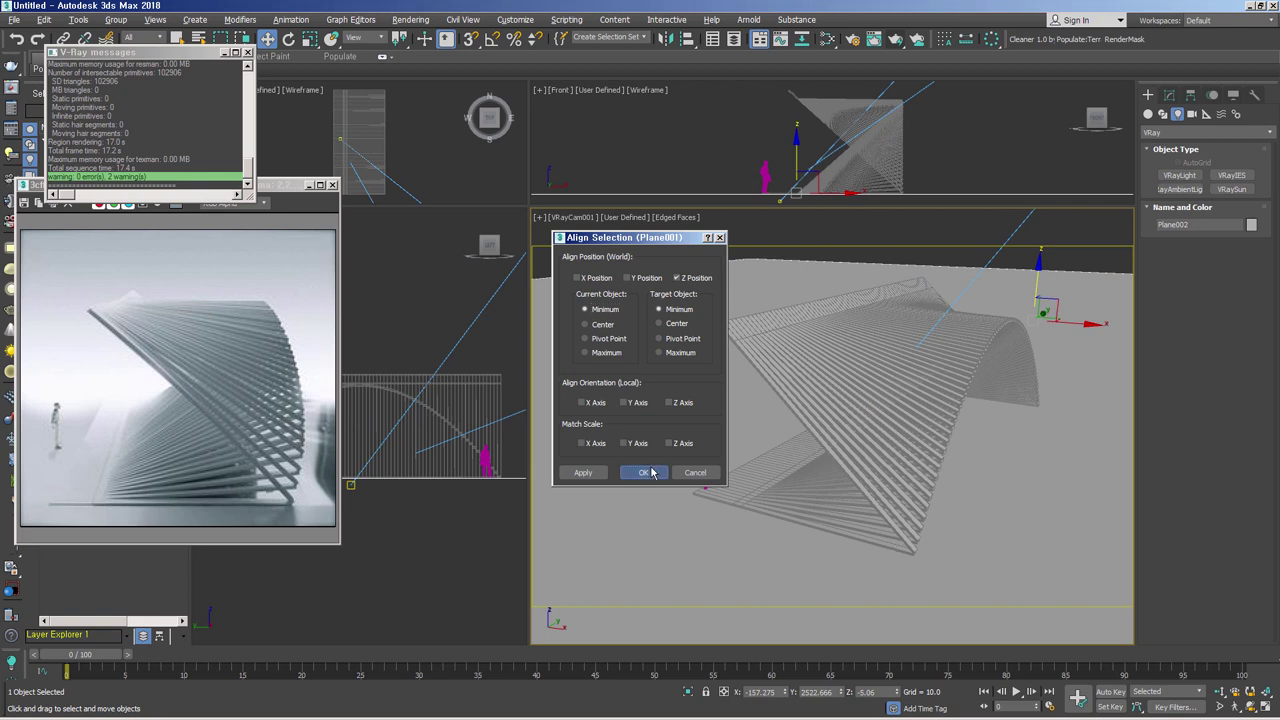
pyautogui.click(651, 472)
pyautogui.click(896, 42)
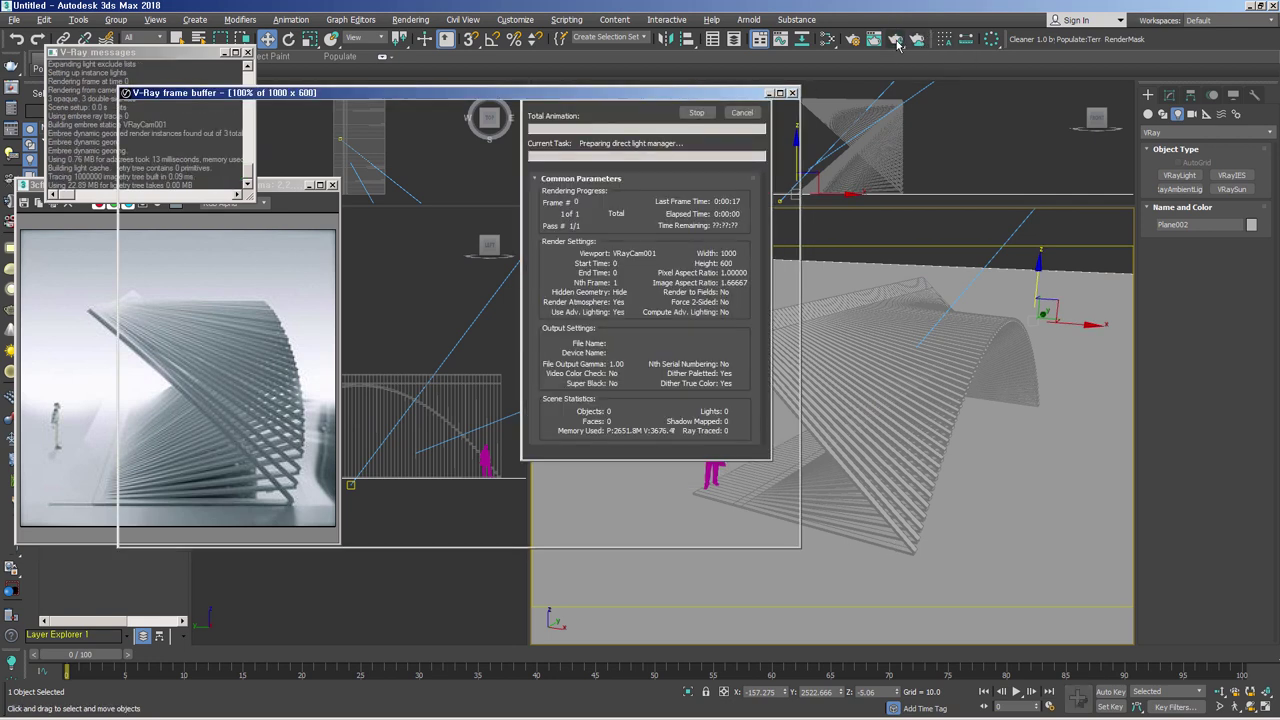